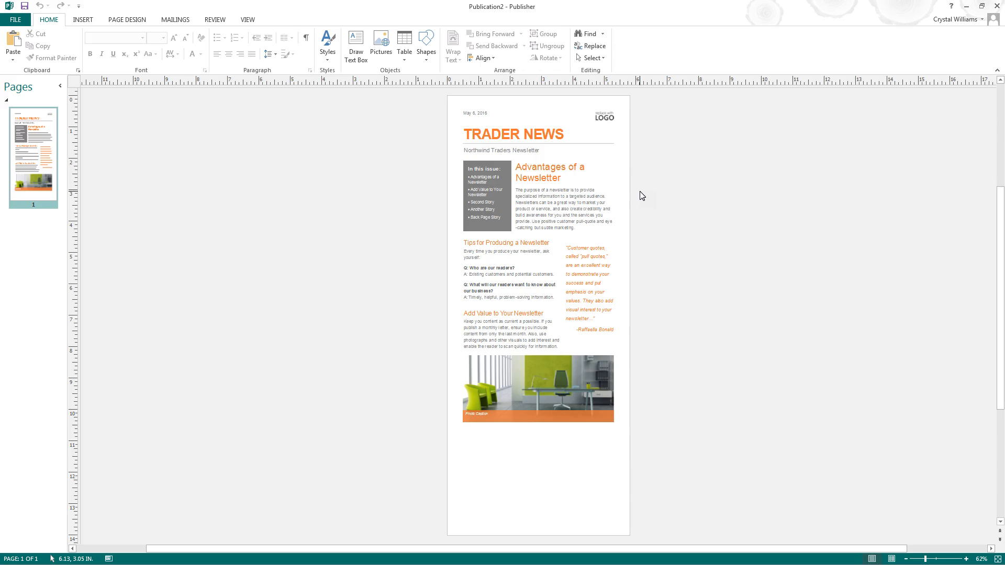
- Preview drop cap styles on the TRADER NEWS heading without applying any of them
{"action": "left_click", "coordinate": [561, 135]}
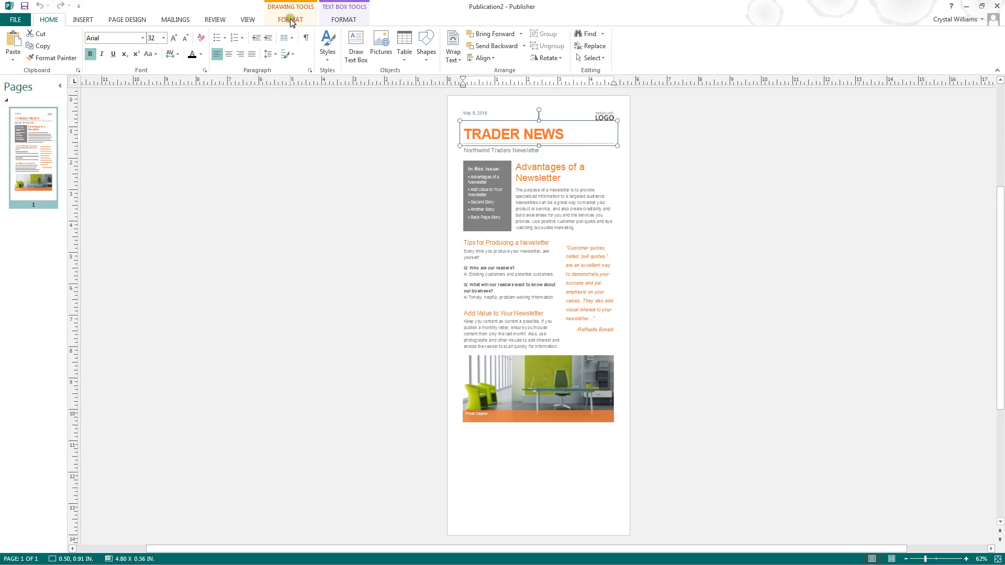
{"action": "left_click", "coordinate": [346, 17]}
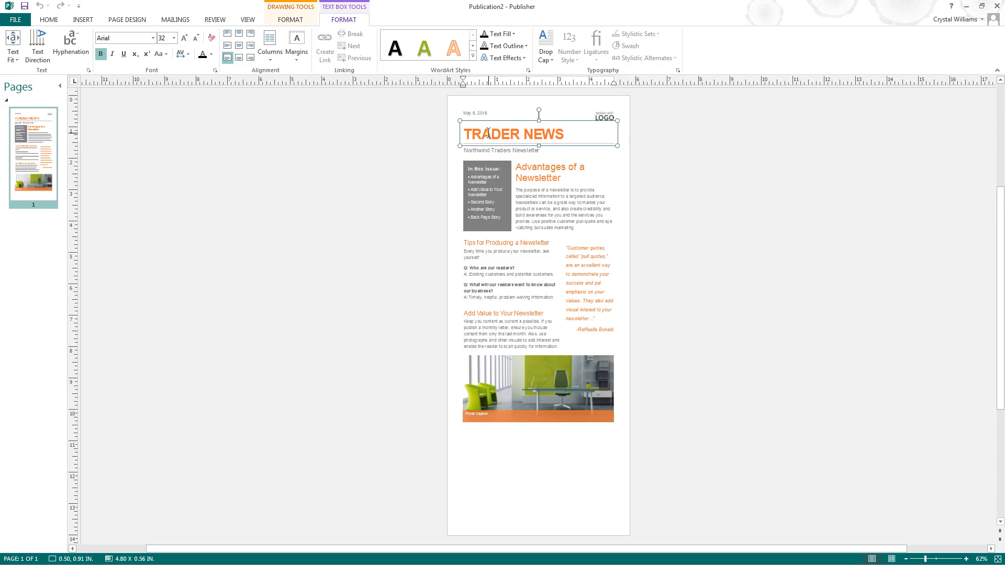
{"action": "left_click", "coordinate": [548, 47]}
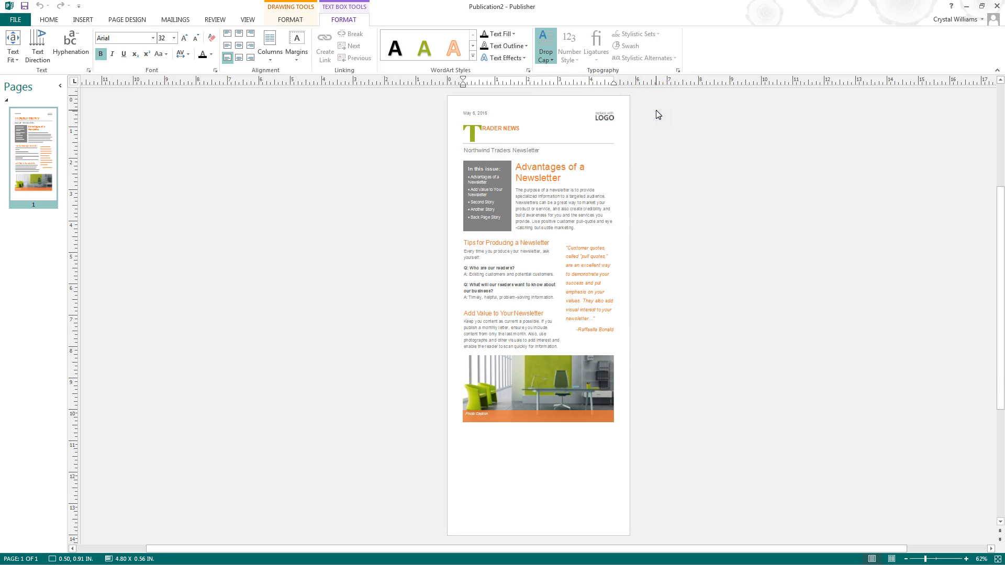
{"action": "left_click", "coordinate": [594, 108]}
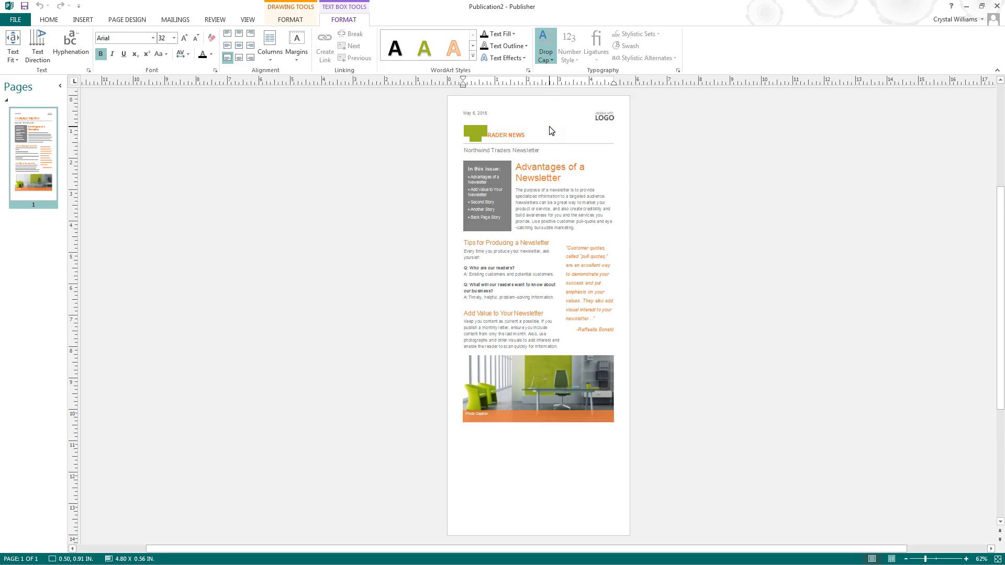
{"action": "left_click", "coordinate": [542, 108]}
{"action": "left_click", "coordinate": [373, 108]}
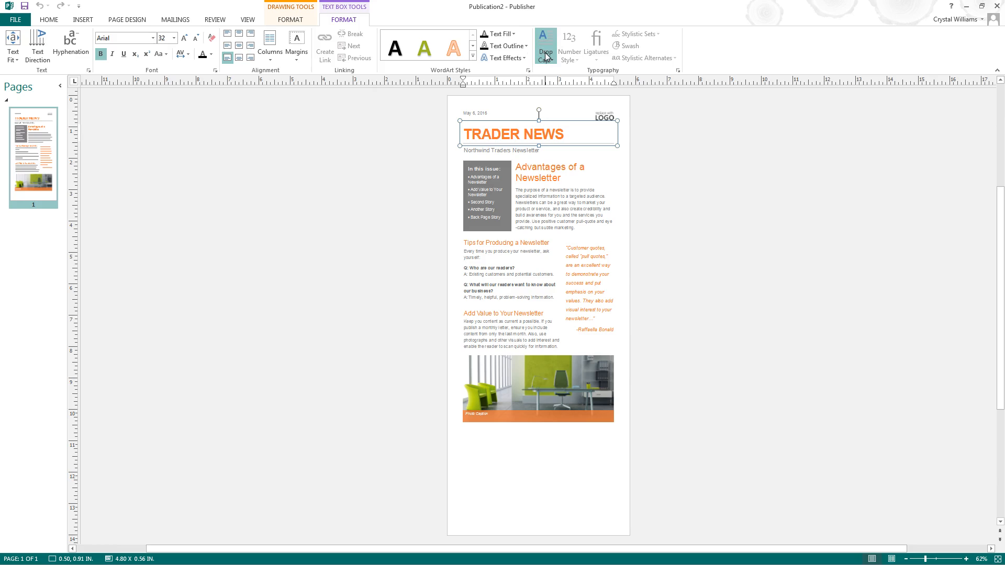
{"action": "left_click", "coordinate": [663, 100]}
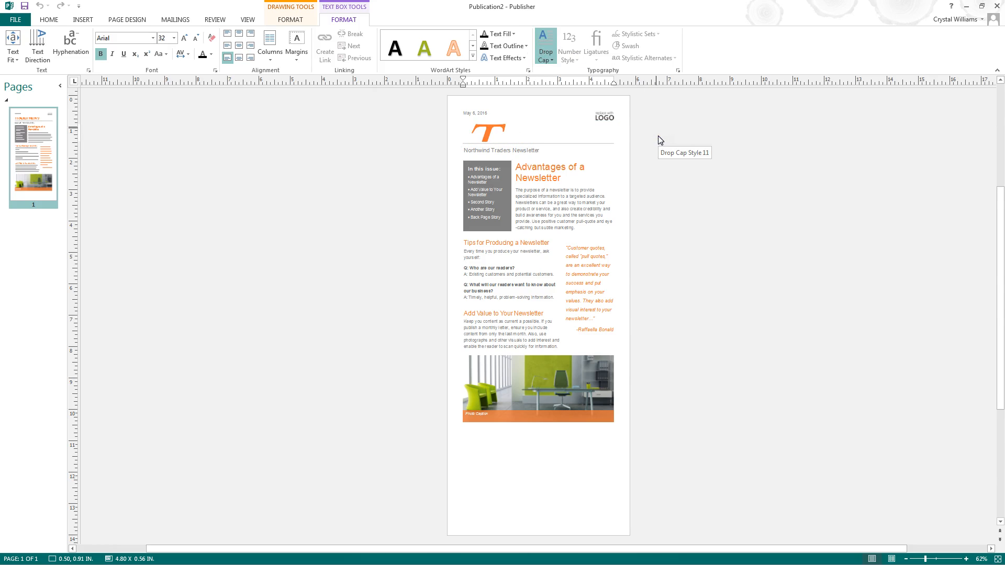
{"action": "left_click", "coordinate": [657, 138]}
{"action": "left_click", "coordinate": [668, 166]}
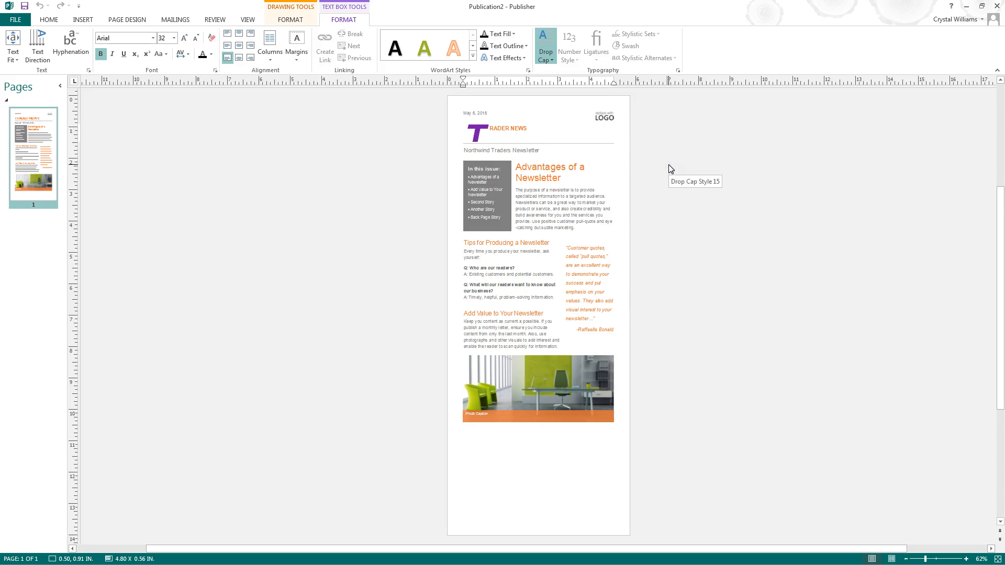
{"action": "left_click", "coordinate": [746, 164]}
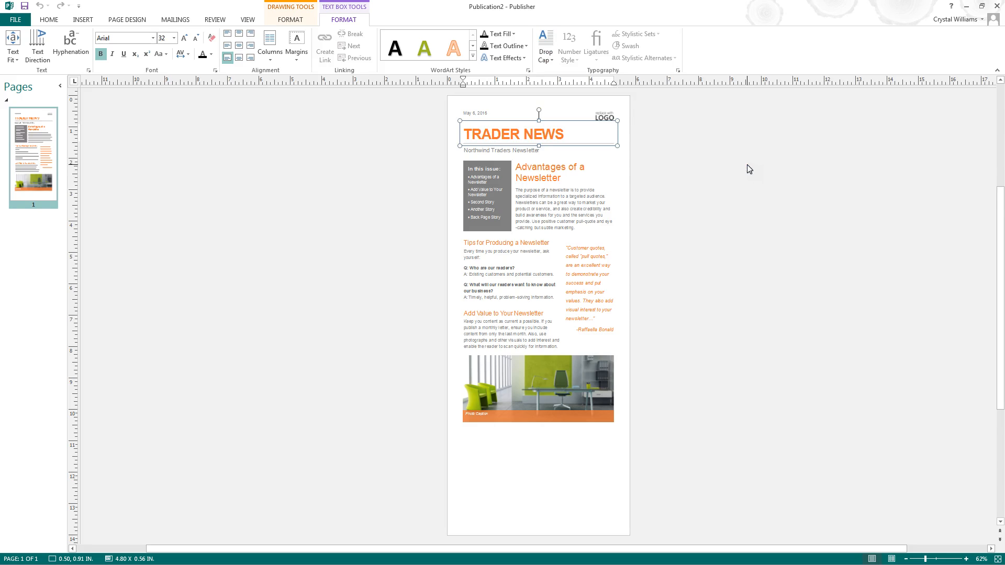
- Delete the Northwind Traders Newsletter subtitle text box under the heading
{"action": "left_click", "coordinate": [522, 120]}
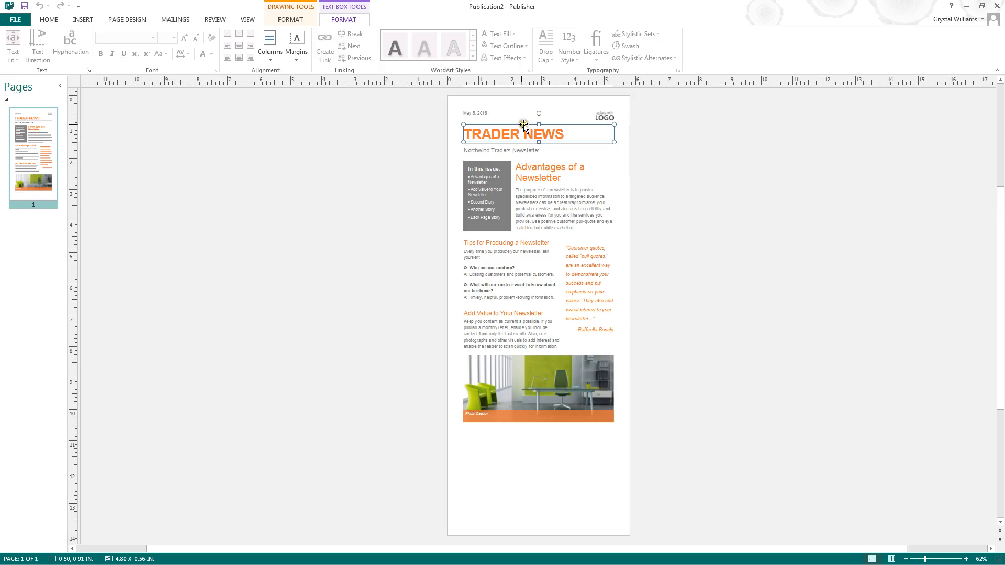
{"action": "left_click", "coordinate": [481, 150]}
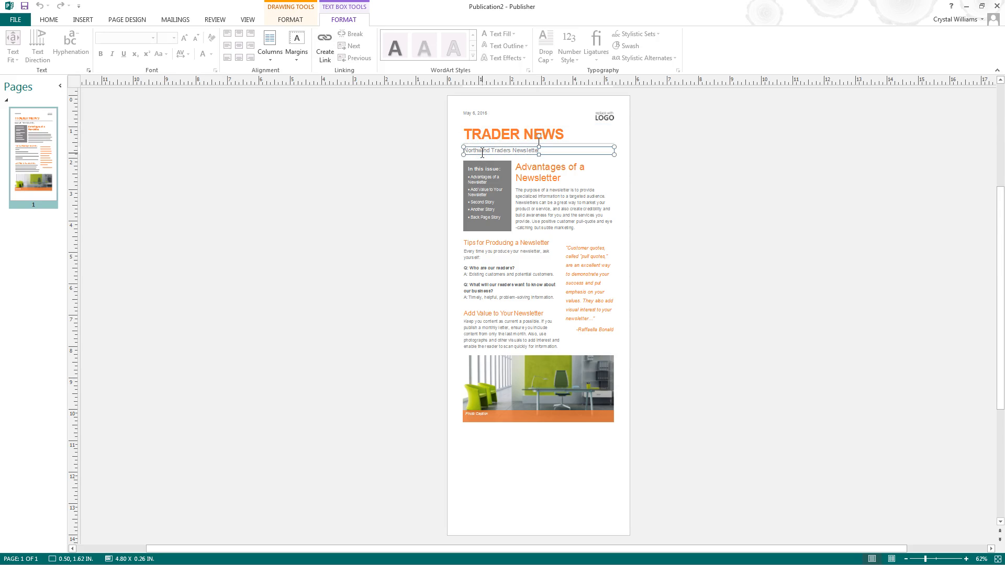
{"action": "key", "text": "Delete"}
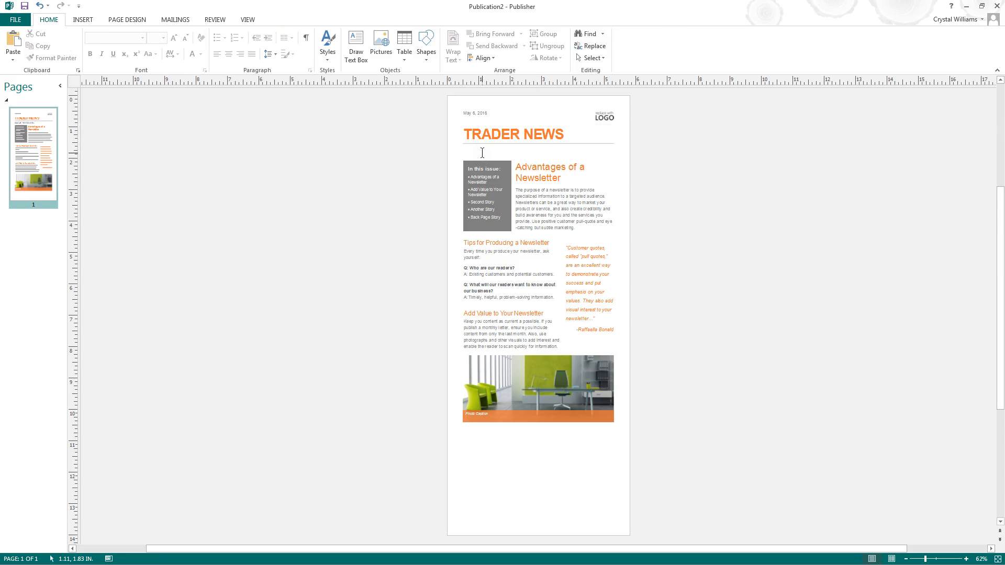
- Delete the horizontal rule line beneath the heading
{"action": "left_click", "coordinate": [482, 143]}
{"action": "left_click", "coordinate": [482, 144]}
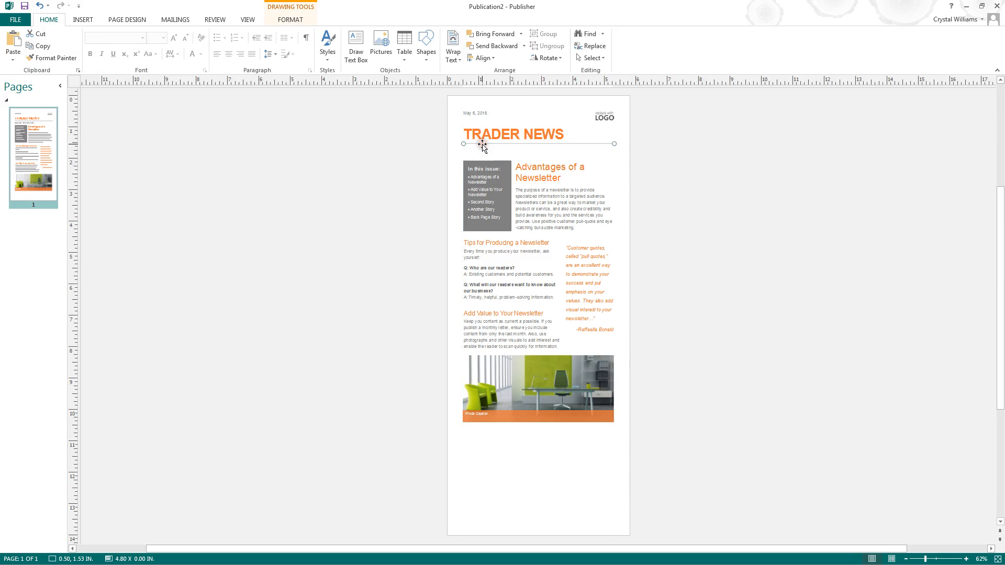
{"action": "key", "text": "Delete"}
- Stretch the heading text box downward to about 1.32 inches tall
{"action": "left_click", "coordinate": [484, 131]}
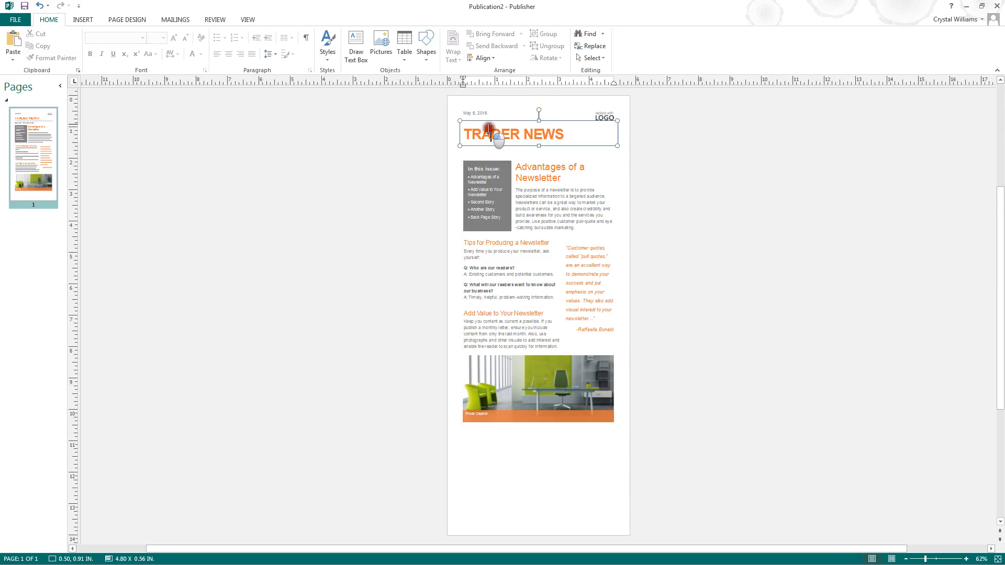
{"action": "left_click_drag", "start_coordinate": [615, 146], "coordinate": [616, 168]}
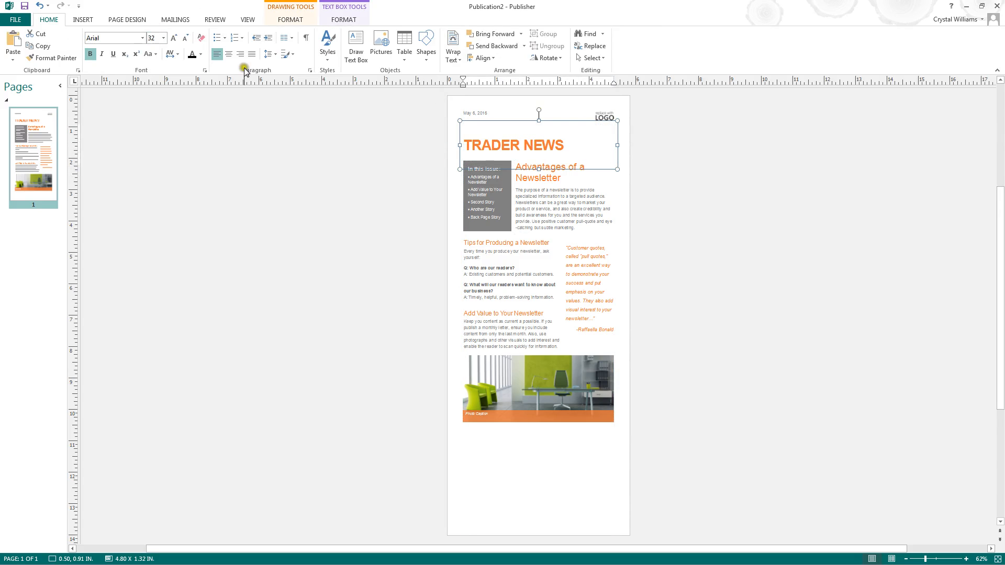
- Set the TRADER NEWS heading text to the Gabriola font at 48 pt
{"action": "left_click_drag", "start_coordinate": [572, 147], "coordinate": [474, 140]}
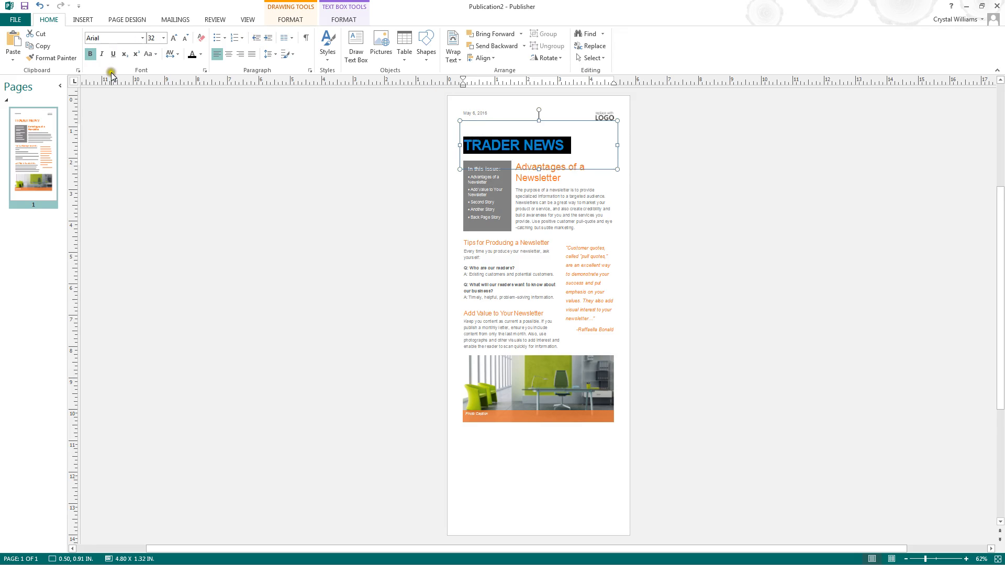
{"action": "left_click", "coordinate": [143, 39]}
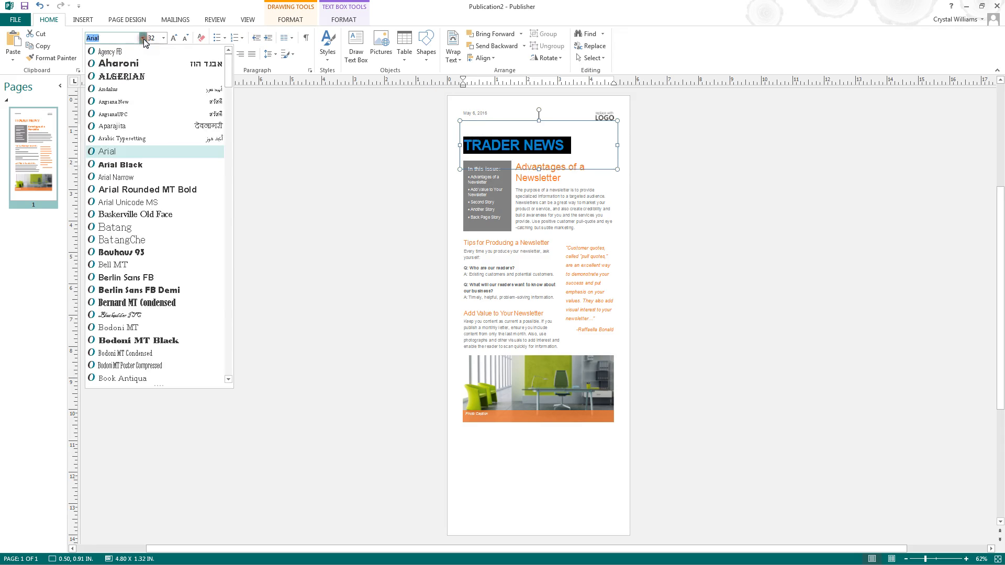
{"action": "left_click_drag", "start_coordinate": [228, 73], "coordinate": [232, 165]}
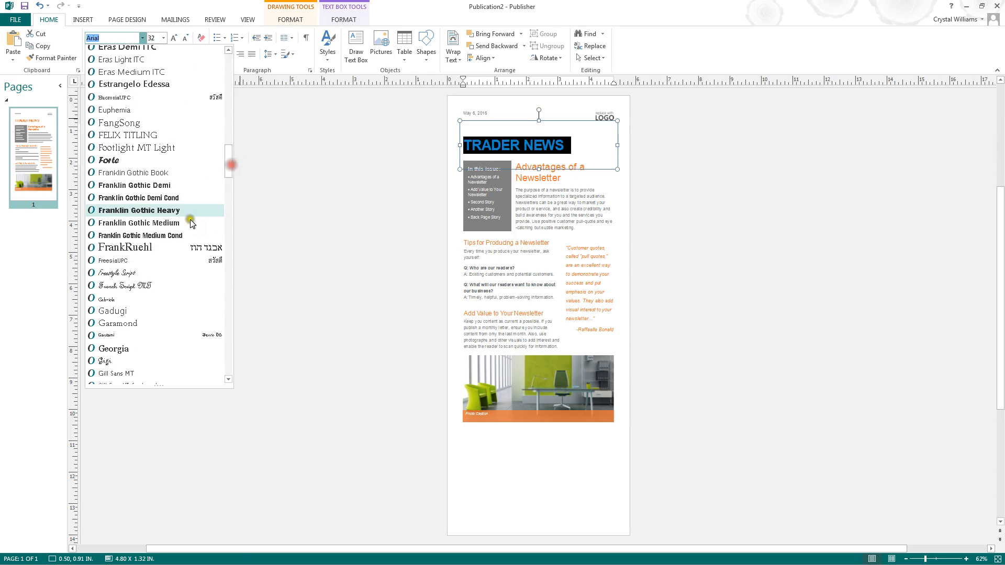
{"action": "left_click", "coordinate": [116, 298]}
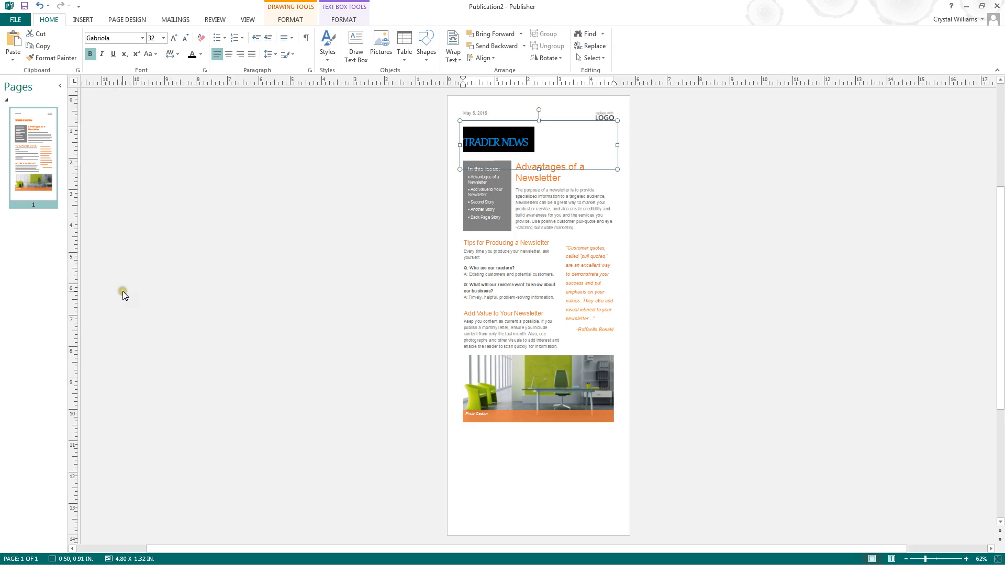
{"action": "left_click", "coordinate": [173, 38]}
{"action": "left_click", "coordinate": [173, 38]}
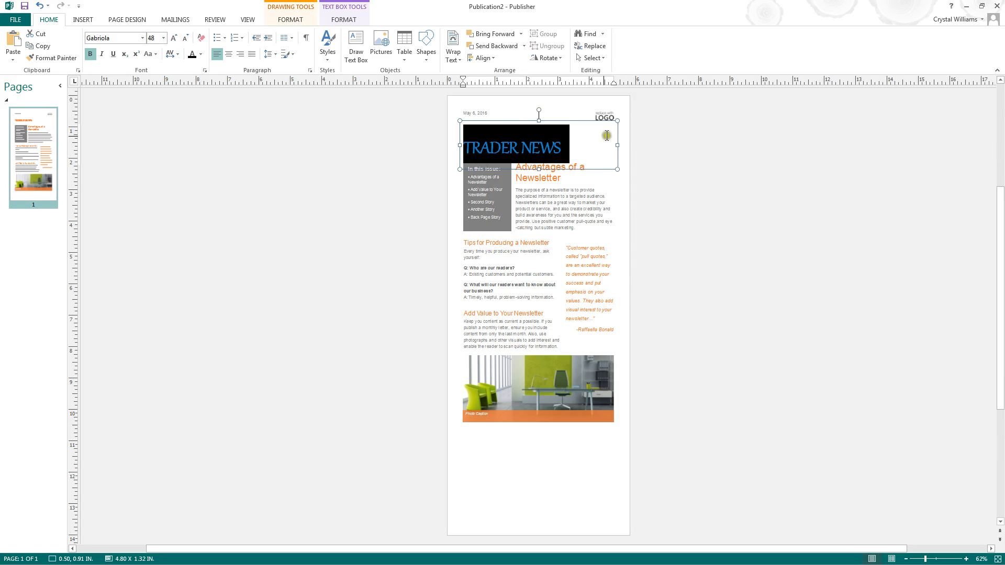
- Try turning on ligatures for the heading text
{"action": "left_click", "coordinate": [708, 190]}
{"action": "left_click", "coordinate": [479, 146]}
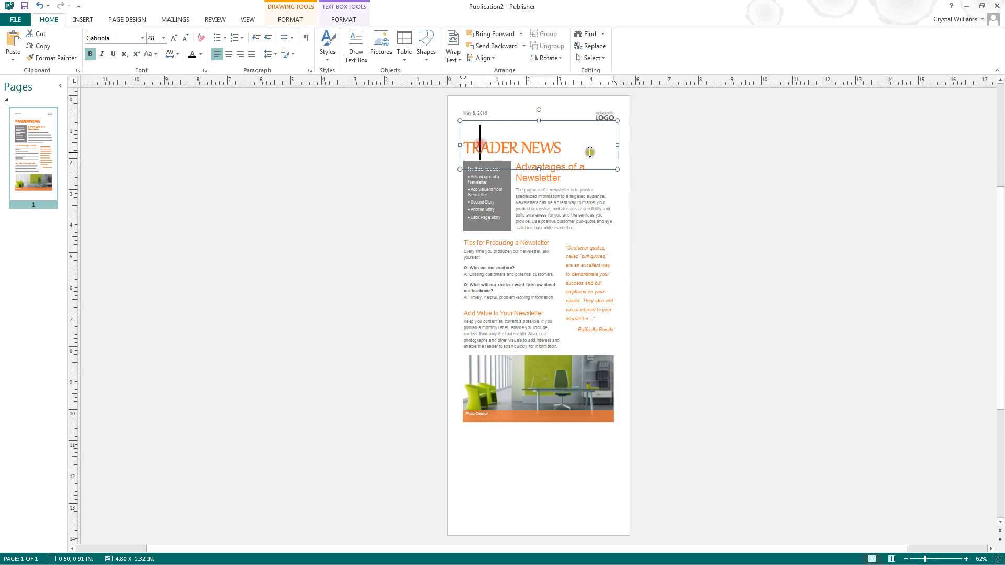
{"action": "left_click_drag", "start_coordinate": [589, 152], "coordinate": [463, 149]}
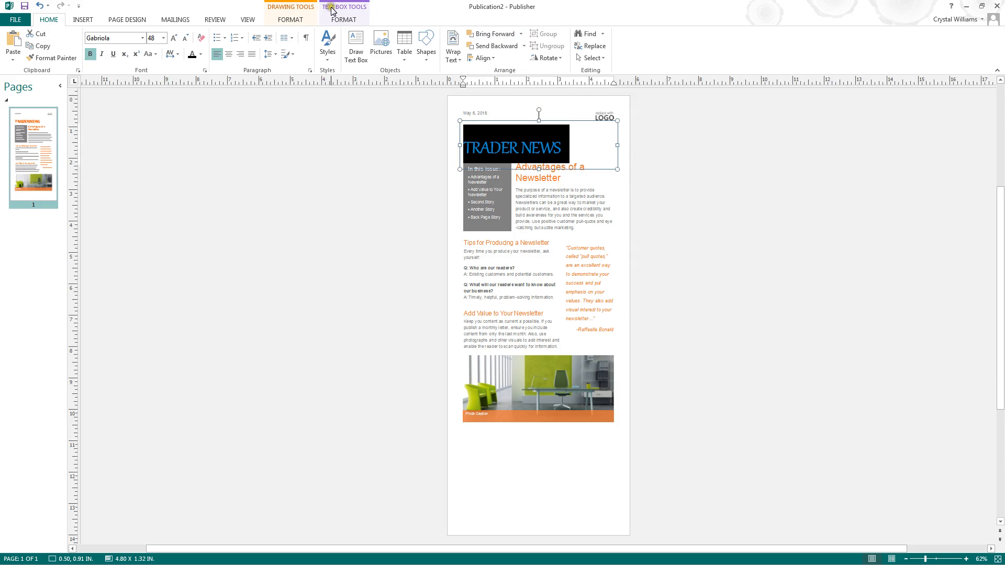
{"action": "left_click", "coordinate": [345, 20]}
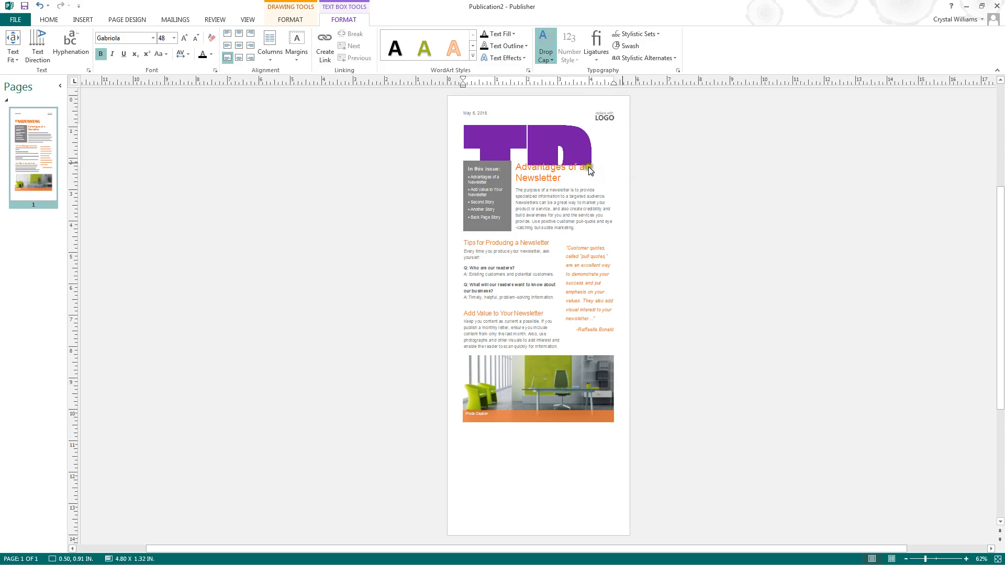
{"action": "left_click", "coordinate": [748, 133]}
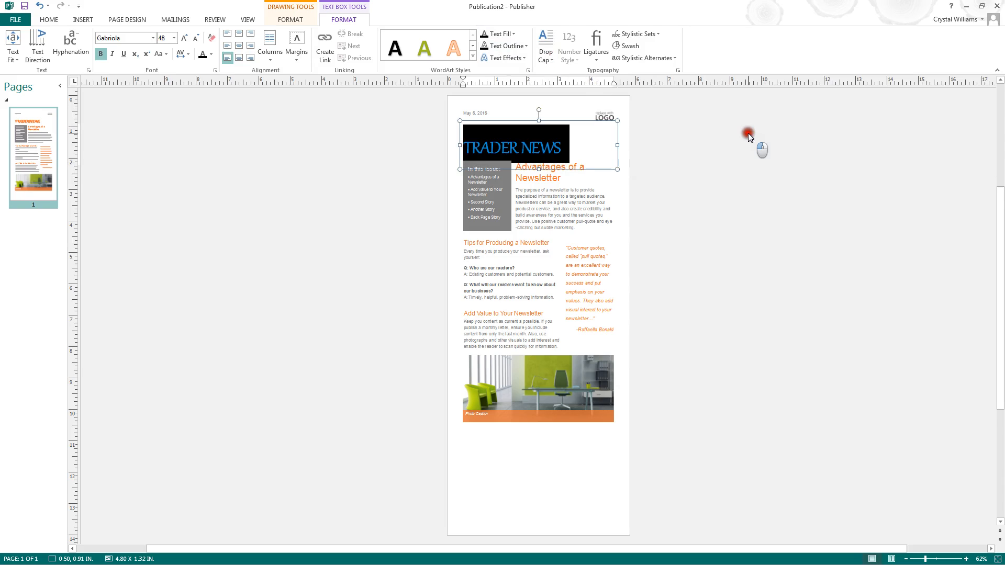
{"action": "left_click", "coordinate": [600, 53]}
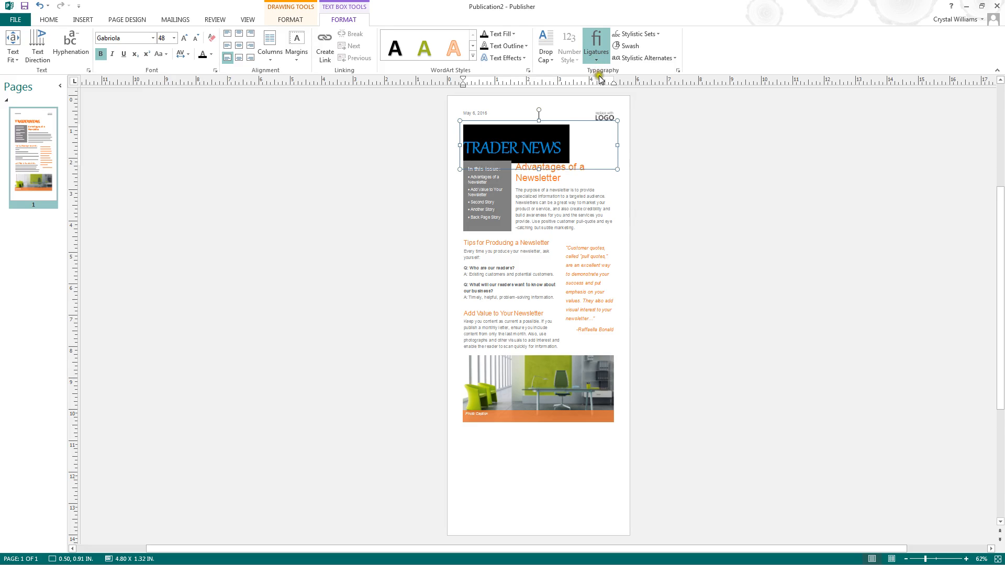
{"action": "left_click", "coordinate": [597, 105]}
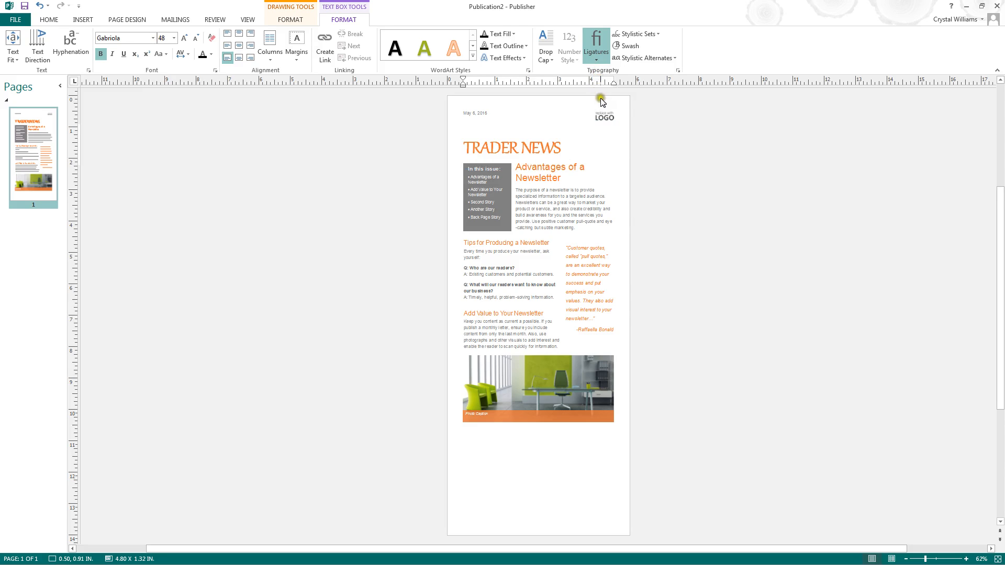
{"action": "left_click", "coordinate": [598, 82]}
{"action": "left_click", "coordinate": [604, 102]}
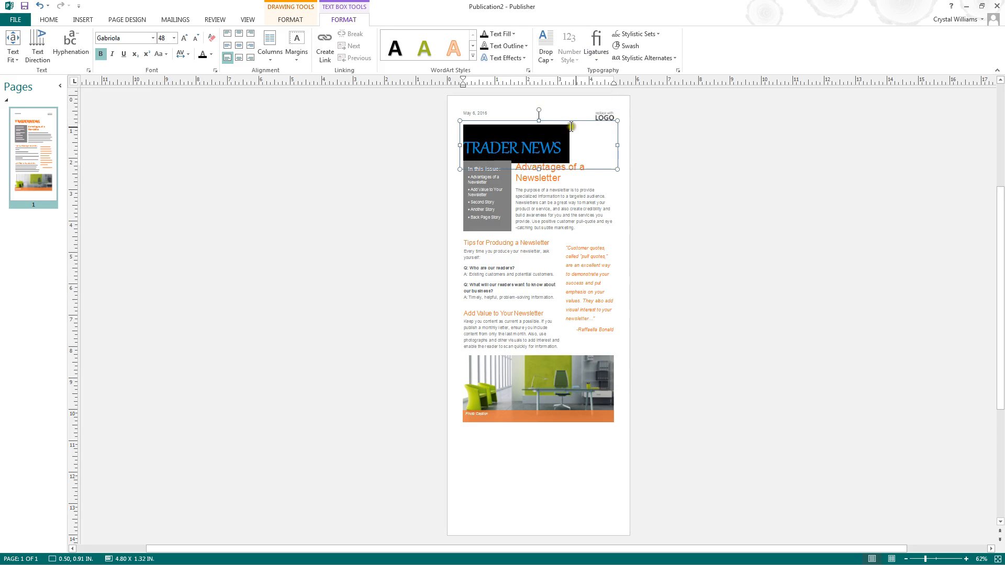
- Select the whole heading text and turn on ligatures for it
{"action": "left_click", "coordinate": [560, 145]}
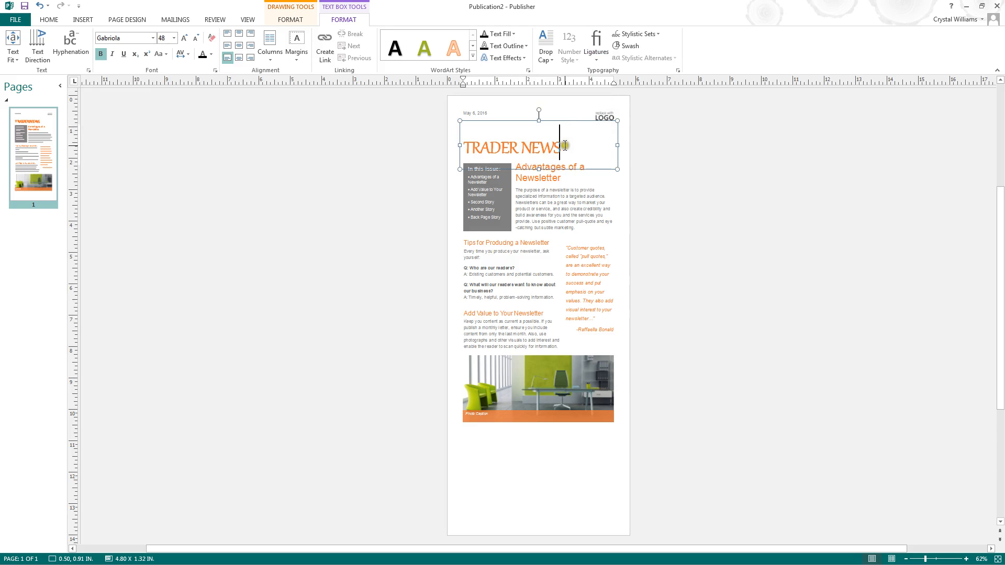
{"action": "left_click_drag", "start_coordinate": [560, 146], "coordinate": [484, 148]}
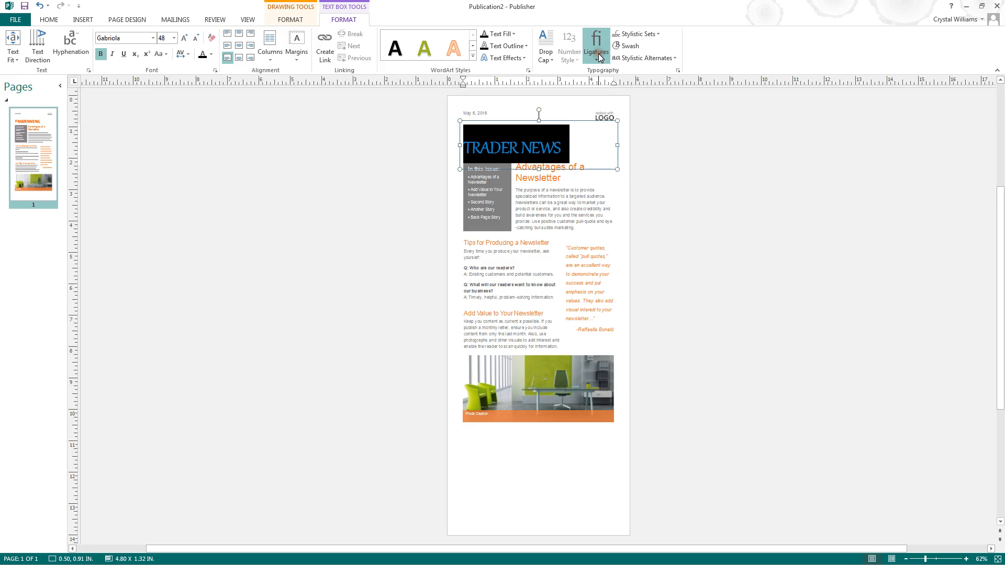
{"action": "left_click", "coordinate": [604, 71]}
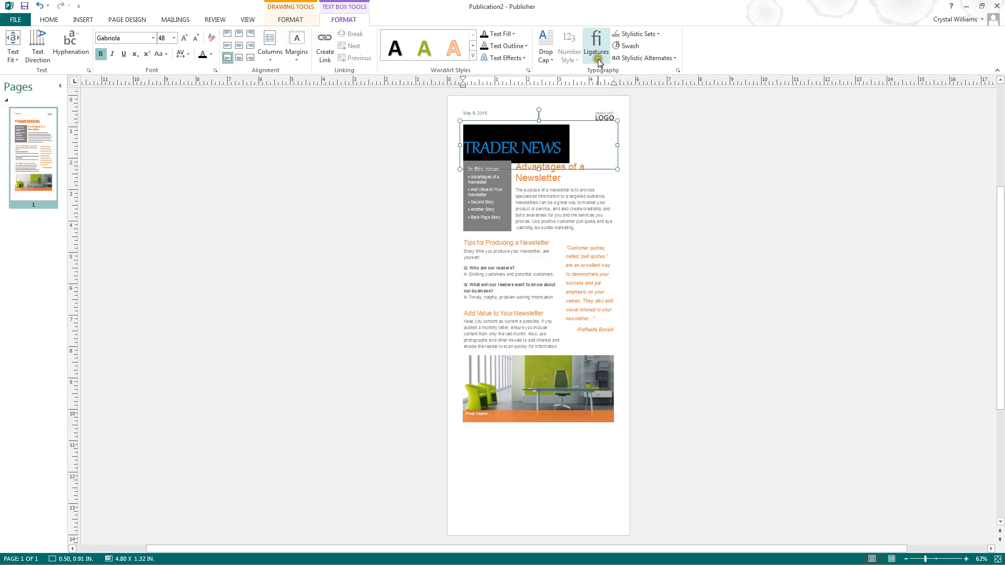
{"action": "left_click", "coordinate": [596, 58]}
{"action": "left_click", "coordinate": [606, 109]}
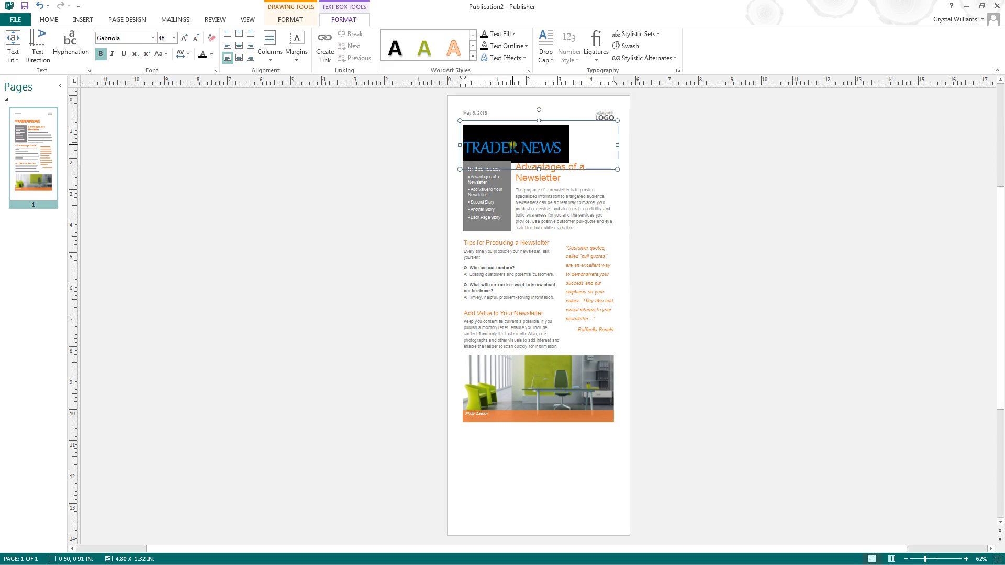
{"action": "left_click", "coordinate": [600, 72]}
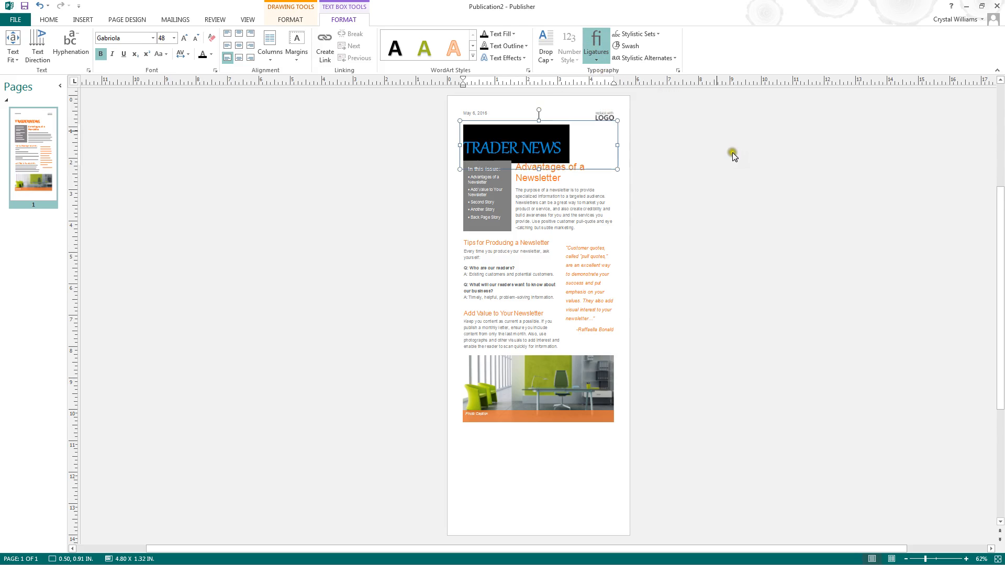
{"action": "left_click", "coordinate": [714, 172]}
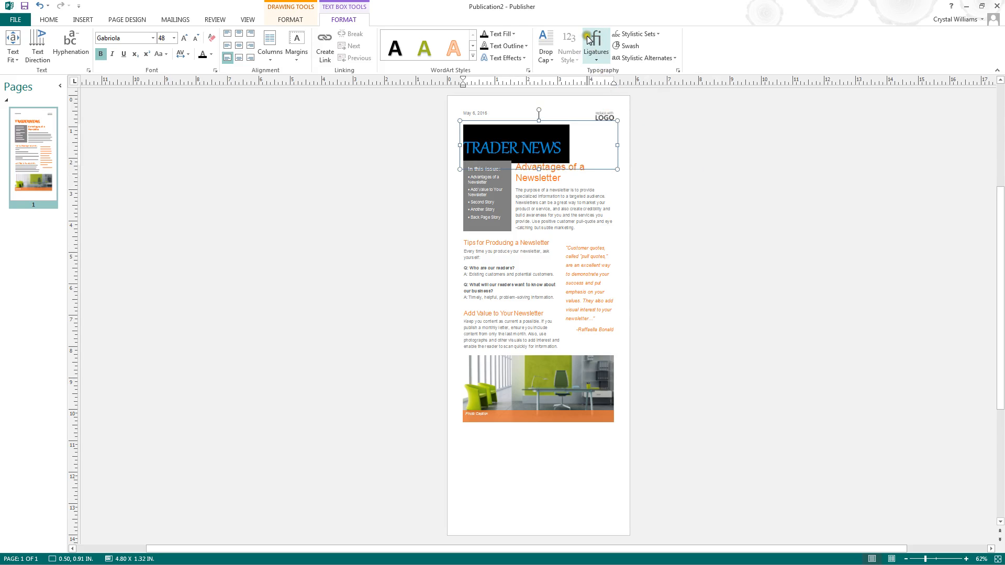
- Apply a stylistic set to the heading text
{"action": "left_click", "coordinate": [636, 34]}
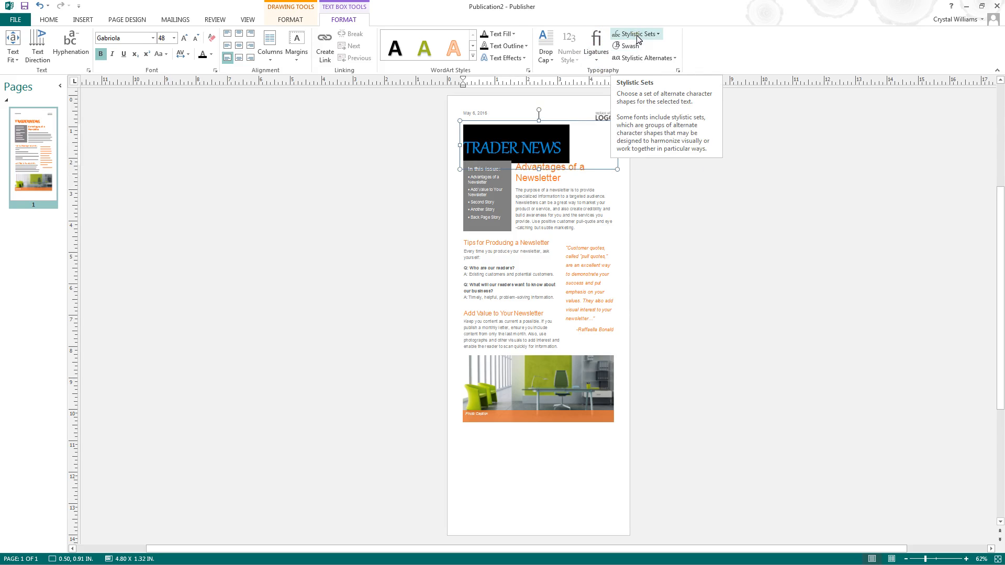
{"action": "left_click", "coordinate": [638, 35]}
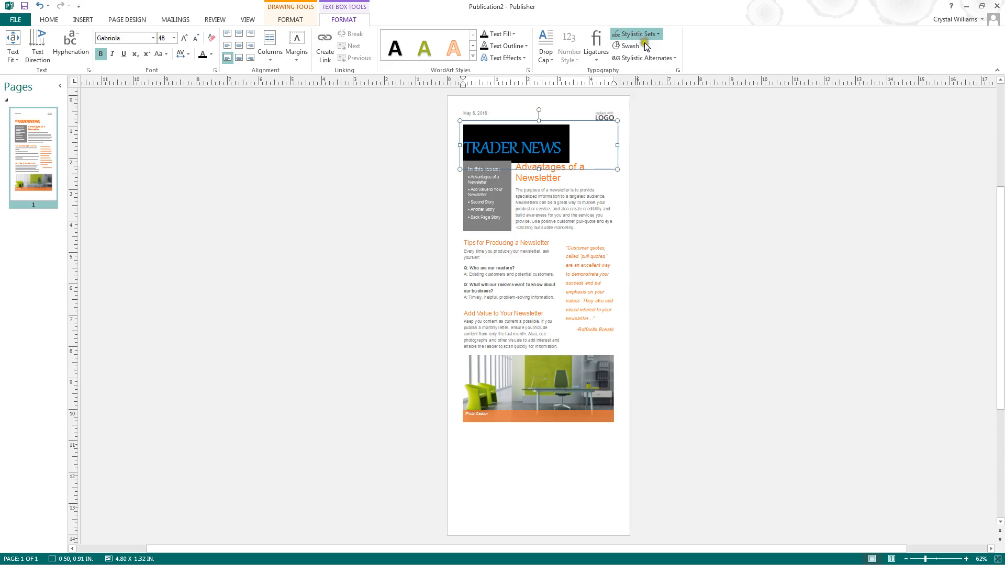
{"action": "left_click", "coordinate": [654, 81]}
{"action": "left_click", "coordinate": [658, 120]}
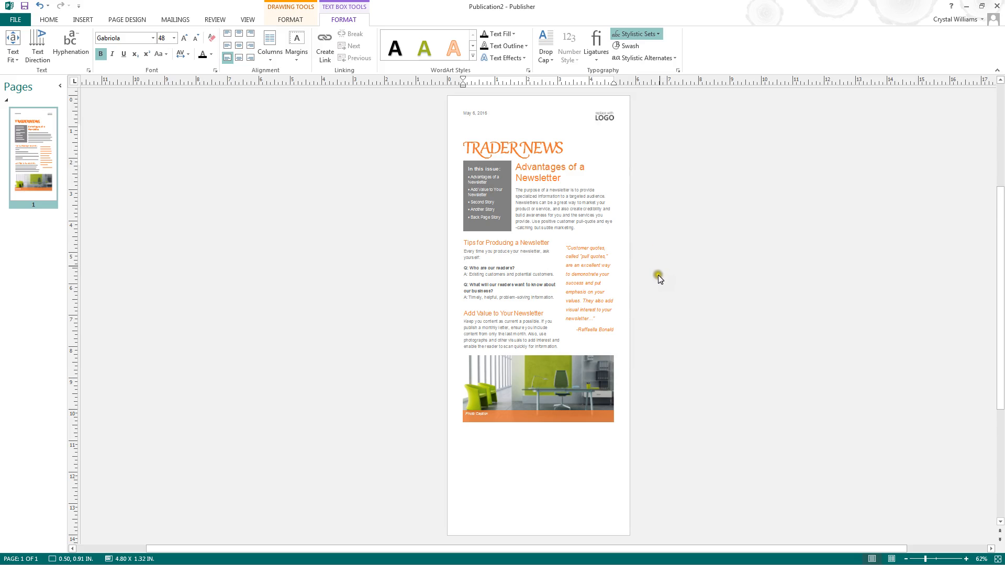
- Center the TRADER NEWS heading text within its text box
{"action": "left_click", "coordinate": [662, 309]}
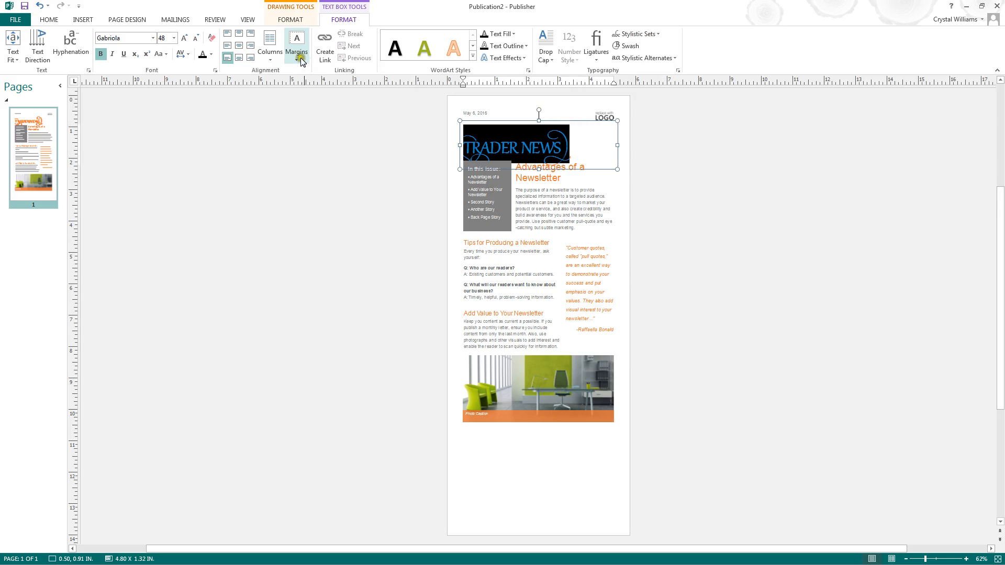
{"action": "left_click", "coordinate": [240, 46]}
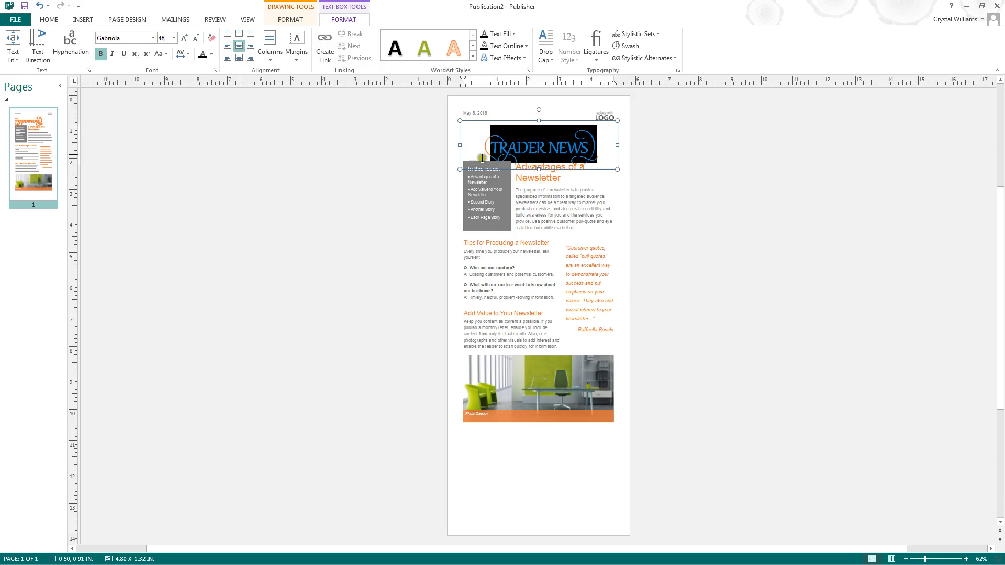
{"action": "left_click", "coordinate": [702, 242]}
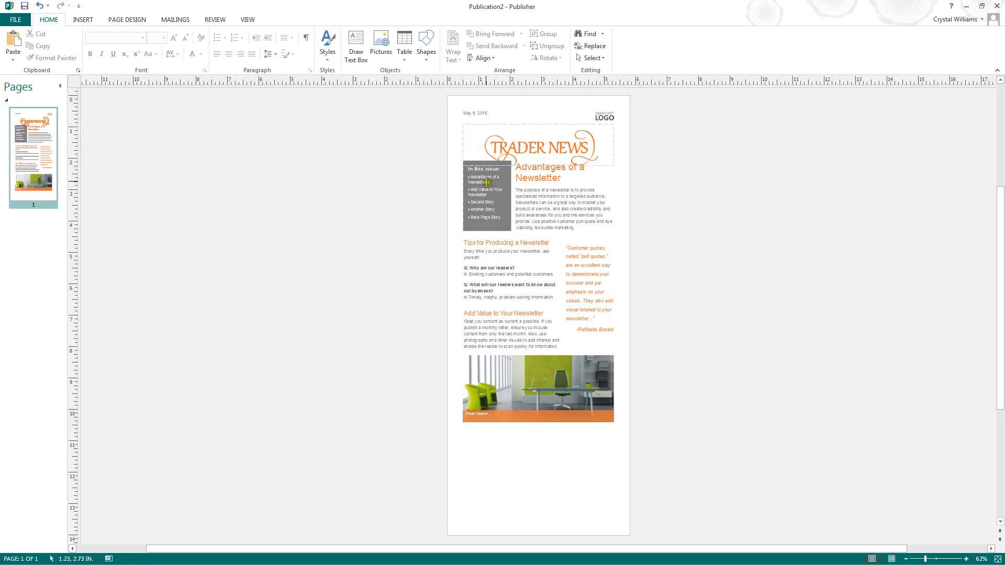
- Move the "In this issue" sidebar box slightly down below the heading
{"action": "left_click", "coordinate": [487, 165]}
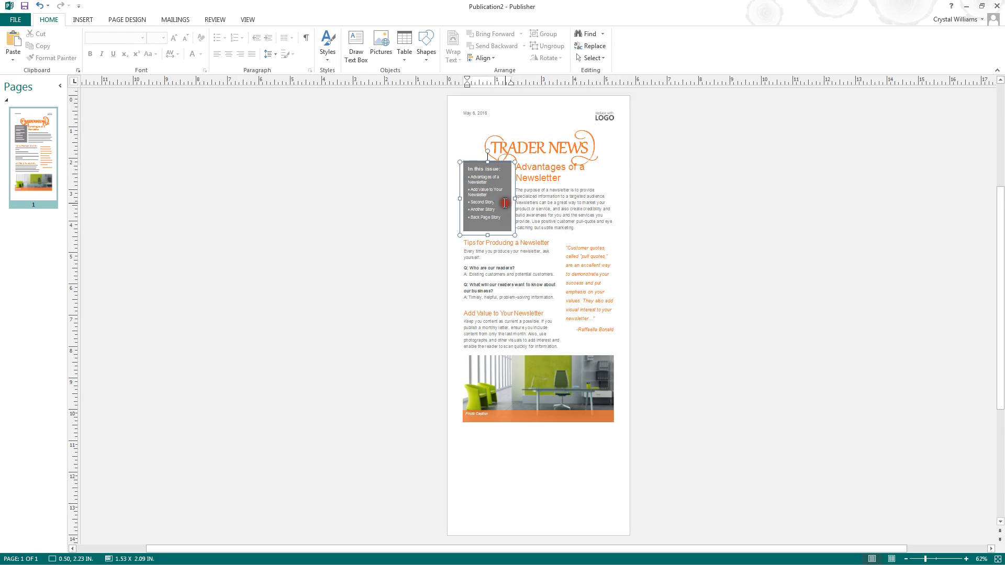
{"action": "left_click_drag", "start_coordinate": [487, 164], "coordinate": [489, 171]}
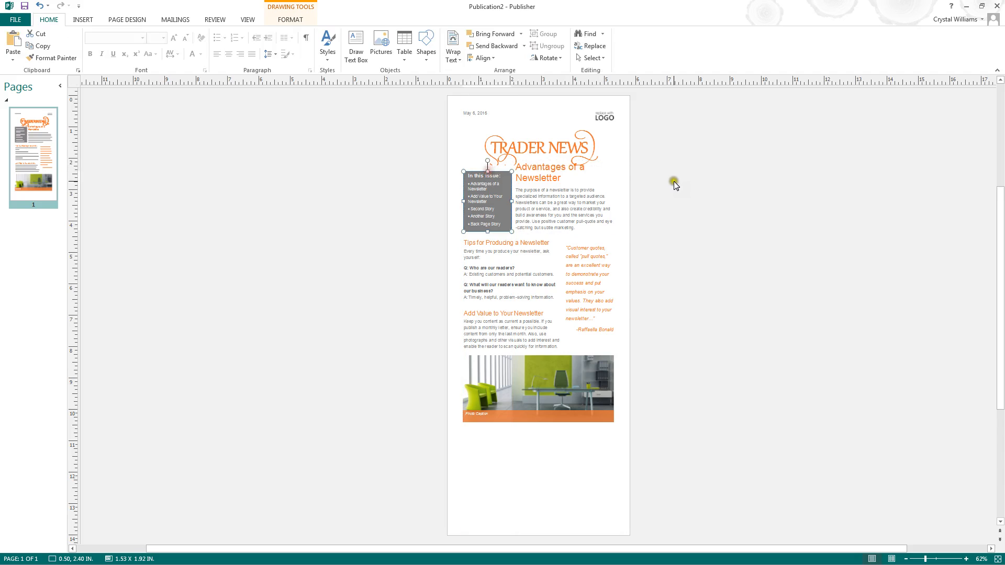
{"action": "left_click", "coordinate": [673, 181]}
- Move the heading text box slightly upward on the page
{"action": "left_click", "coordinate": [544, 144]}
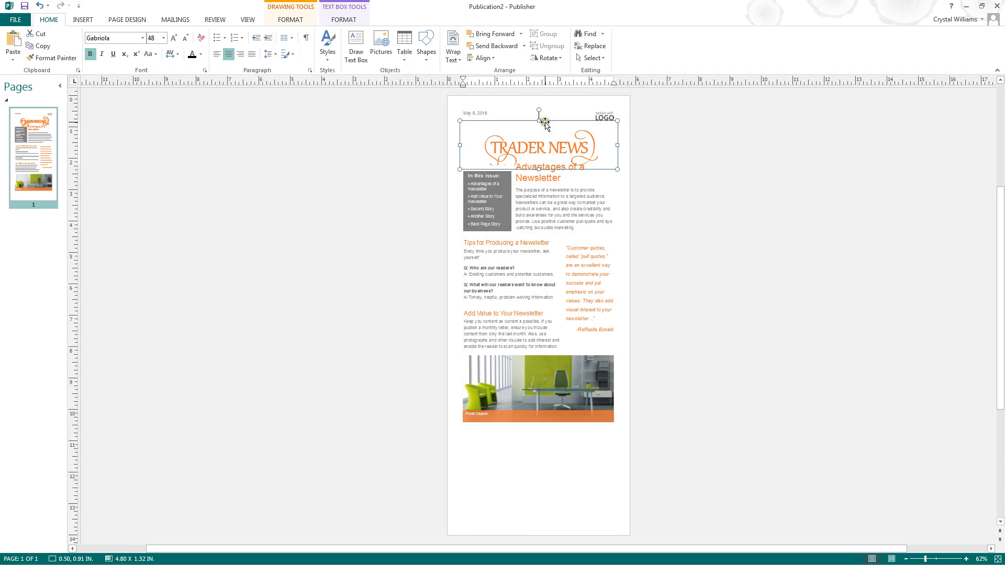
{"action": "left_click_drag", "start_coordinate": [543, 120], "coordinate": [545, 120]}
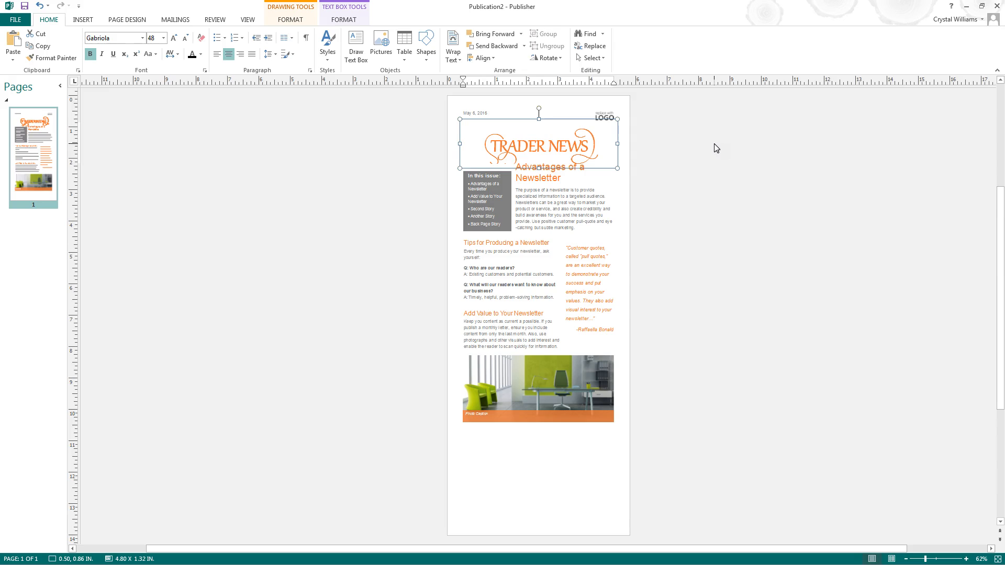
{"action": "left_click_drag", "start_coordinate": [556, 119], "coordinate": [557, 112]}
{"action": "left_click", "coordinate": [743, 145]}
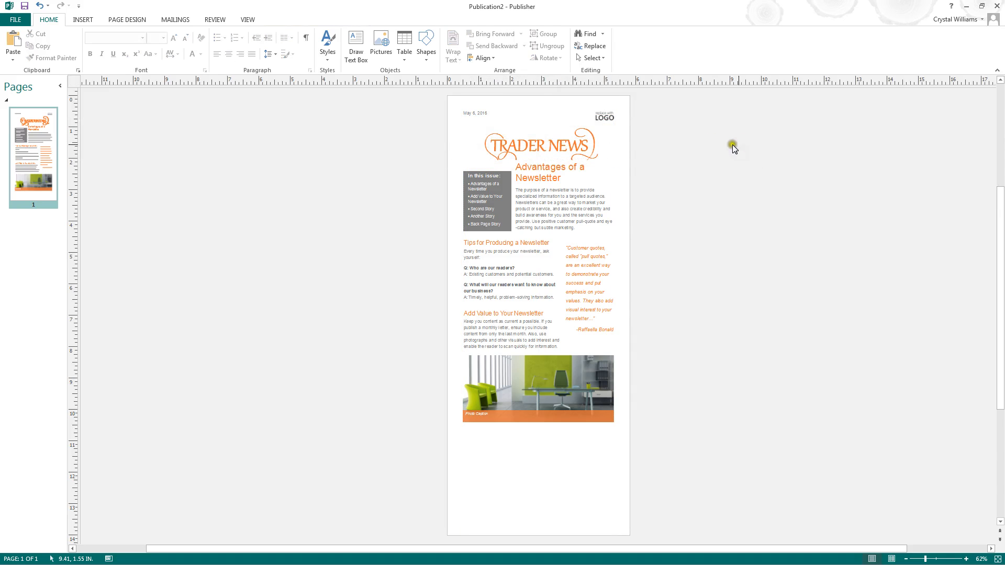
- Select the heading text and turn on Swash for it
{"action": "left_click", "coordinate": [559, 147]}
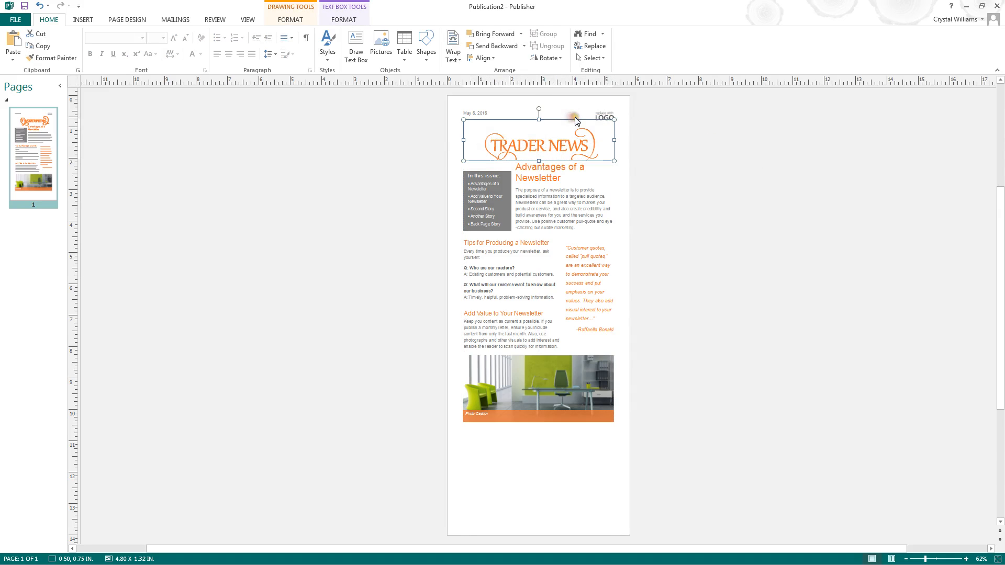
{"action": "left_click", "coordinate": [354, 19]}
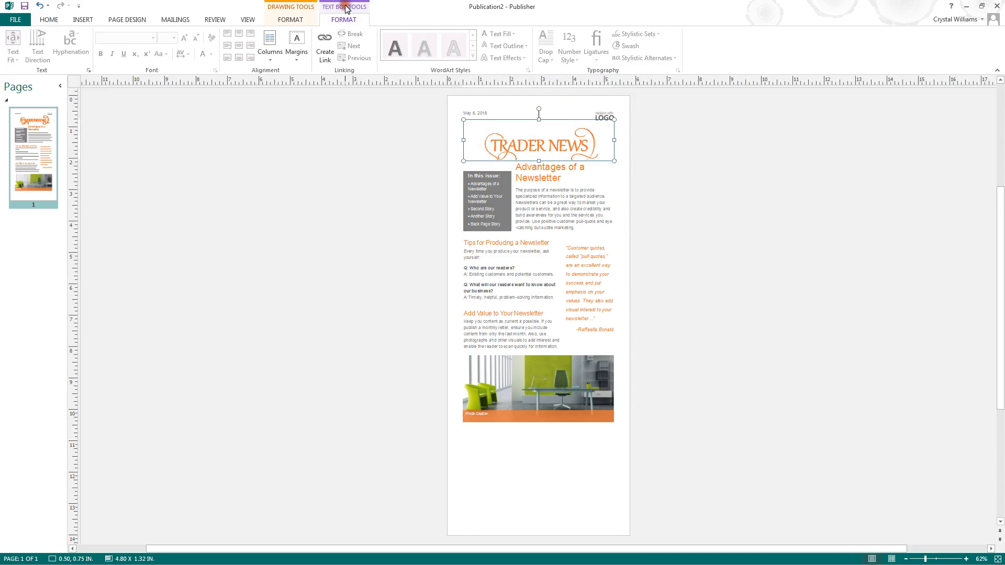
{"action": "left_click_drag", "start_coordinate": [596, 145], "coordinate": [495, 144]}
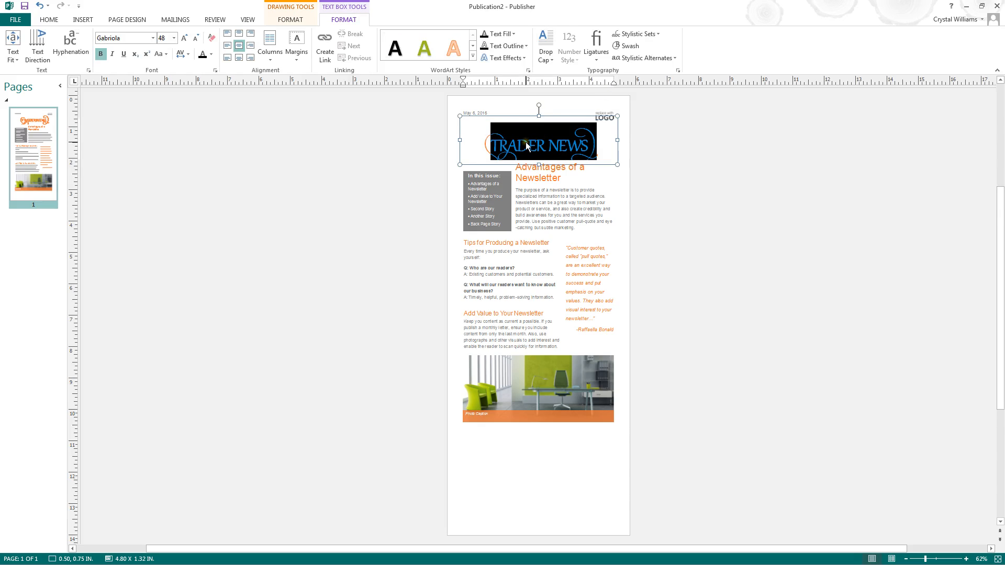
{"action": "left_click", "coordinate": [632, 47]}
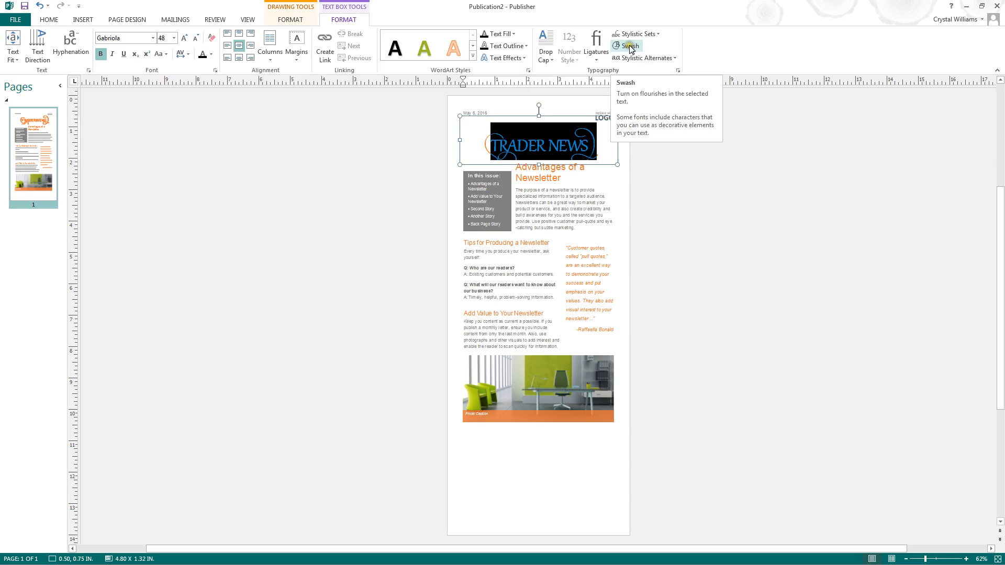
{"action": "left_click", "coordinate": [633, 47]}
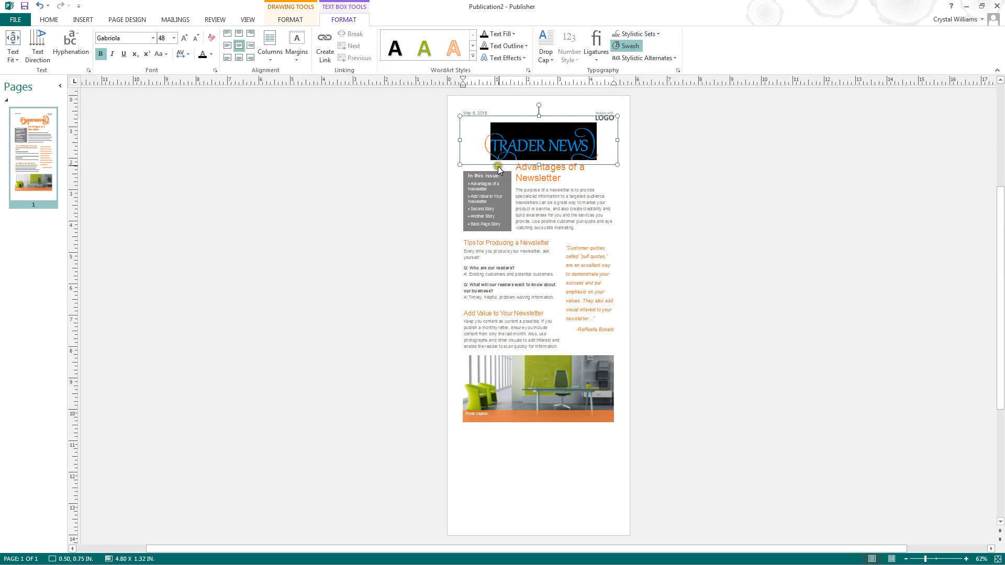
{"action": "left_click", "coordinate": [599, 148]}
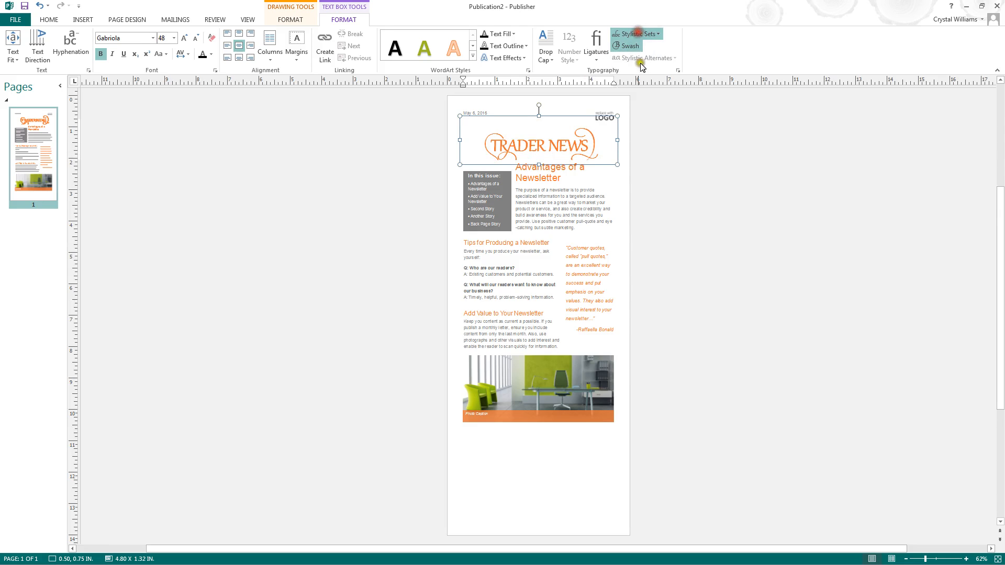
- Toggle Swash off and back on for the selected heading text
{"action": "left_click", "coordinate": [655, 198]}
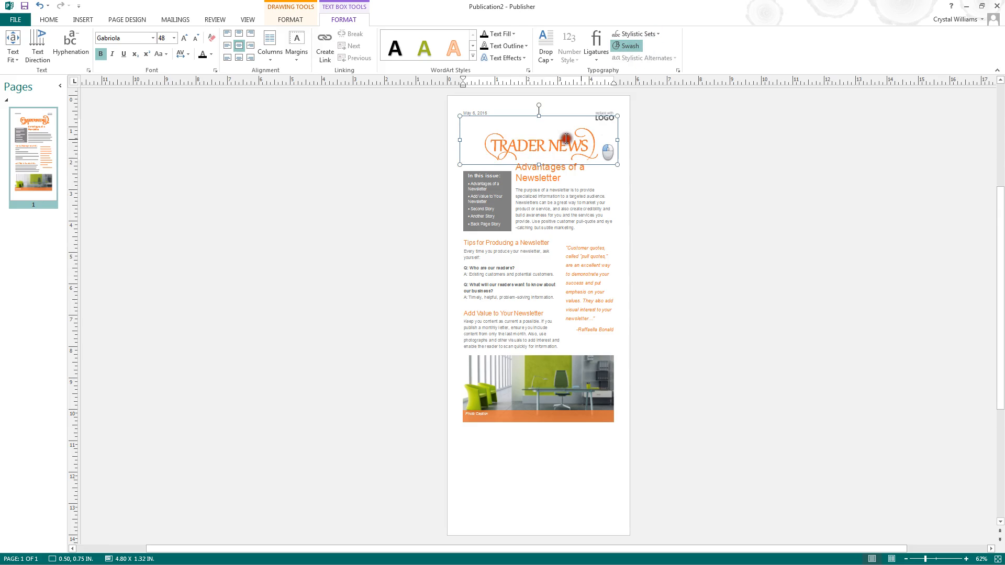
{"action": "left_click_drag", "start_coordinate": [601, 148], "coordinate": [455, 137]}
{"action": "left_click", "coordinate": [624, 47]}
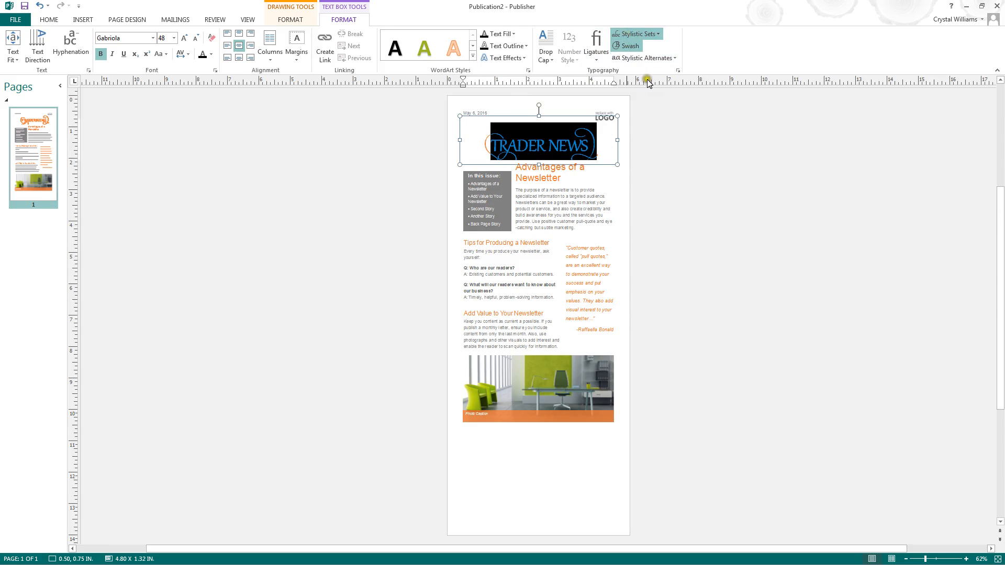
{"action": "left_click_drag", "start_coordinate": [602, 150], "coordinate": [500, 139]}
{"action": "left_click", "coordinate": [617, 45]}
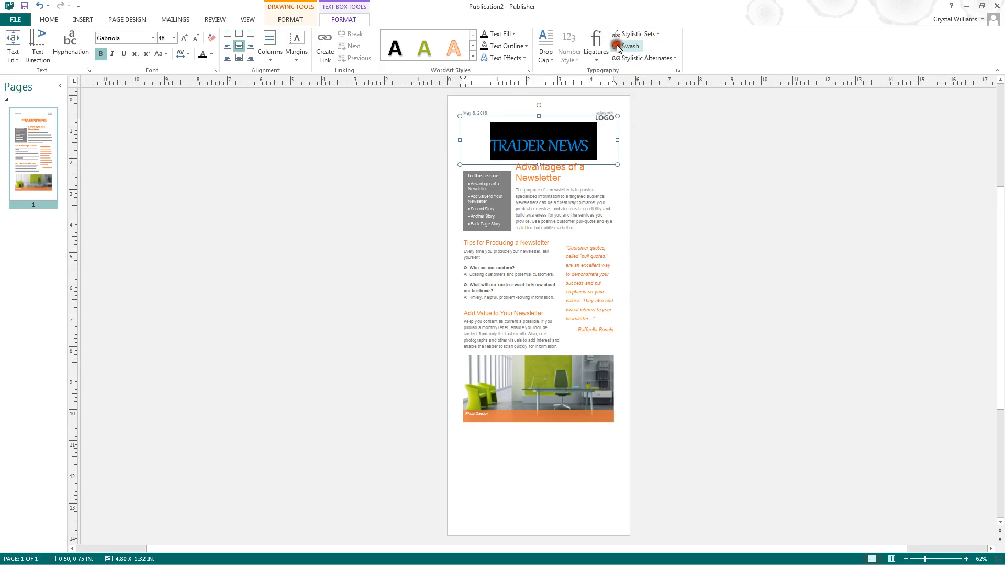
{"action": "left_click", "coordinate": [617, 46]}
- Place the cursor in the heading and turn Swash off for it
{"action": "left_click", "coordinate": [560, 130]}
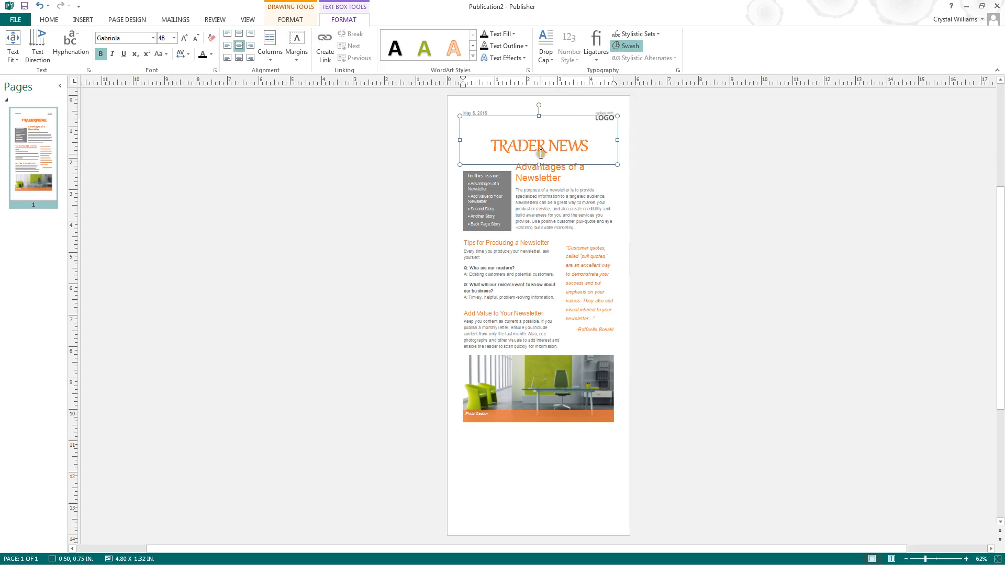
{"action": "left_click", "coordinate": [507, 150]}
{"action": "left_click", "coordinate": [622, 46]}
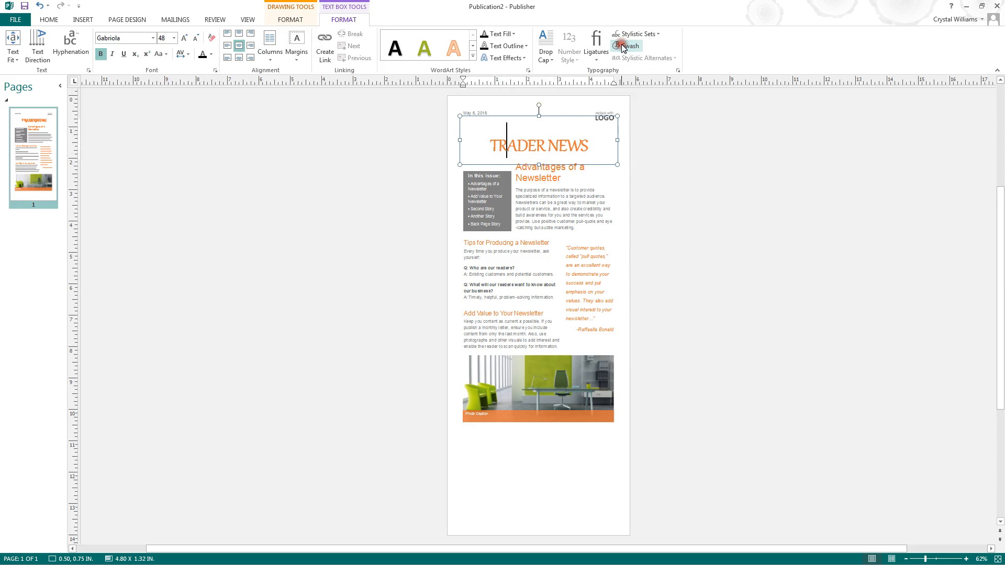
{"action": "left_click", "coordinate": [623, 47]}
- Apply a stylistic set to the heading text from the Stylistic Sets gallery
{"action": "left_click", "coordinate": [627, 34]}
{"action": "left_click", "coordinate": [672, 312]}
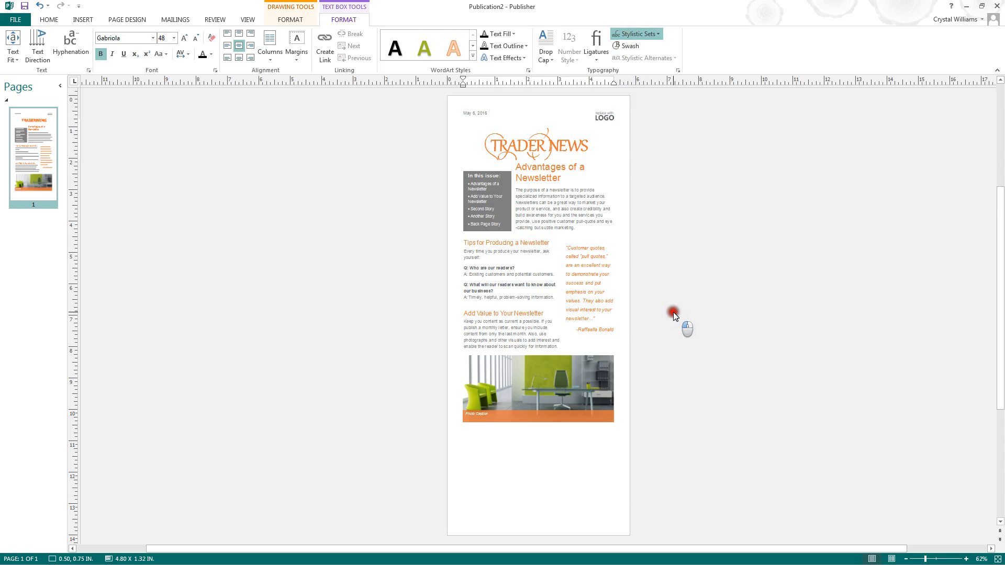
{"action": "left_click", "coordinate": [591, 188]}
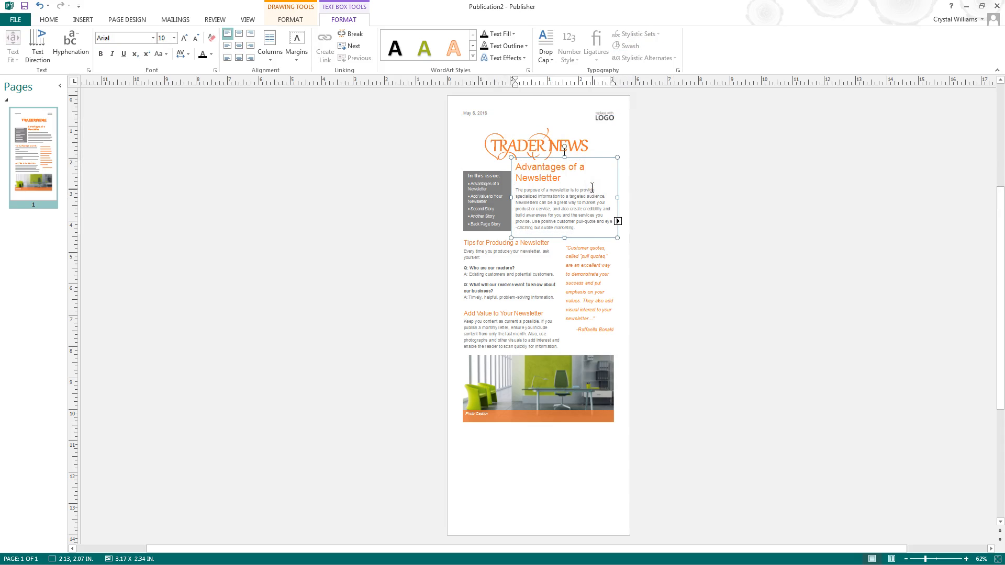
- Open the Font dialog for the heading and pick a dark purple font color
{"action": "left_click", "coordinate": [558, 145]}
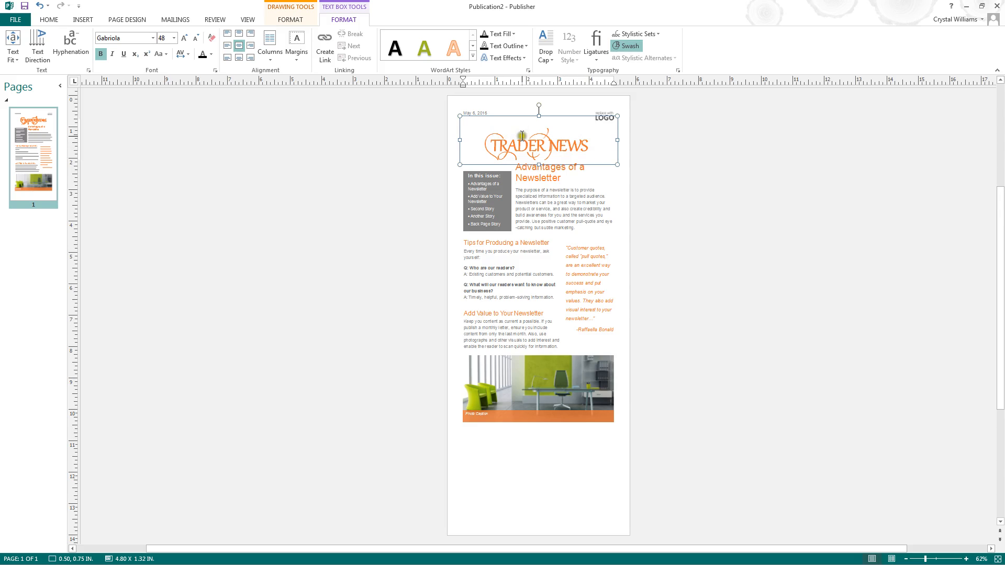
{"action": "left_click", "coordinate": [678, 71]}
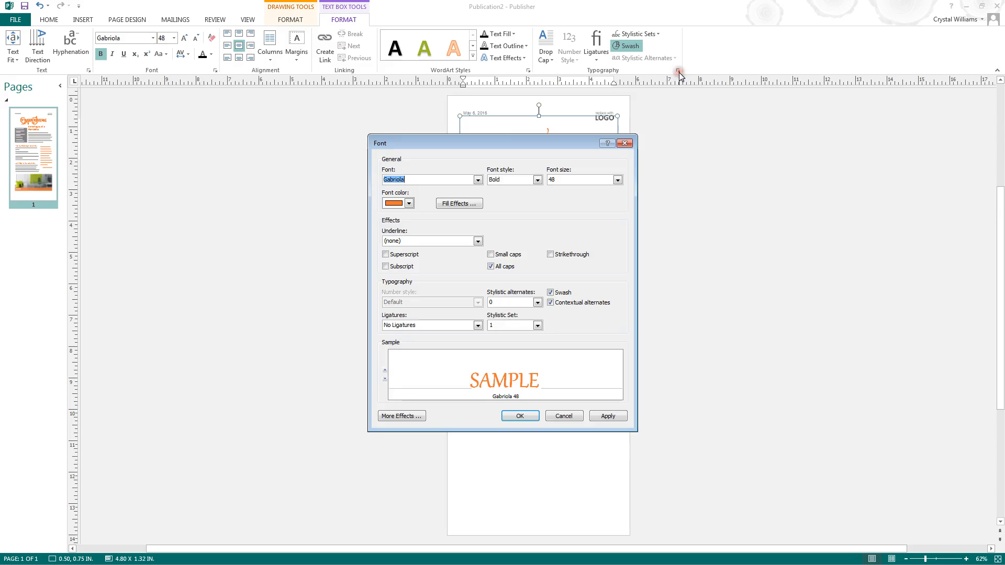
{"action": "left_click_drag", "start_coordinate": [493, 144], "coordinate": [500, 119]}
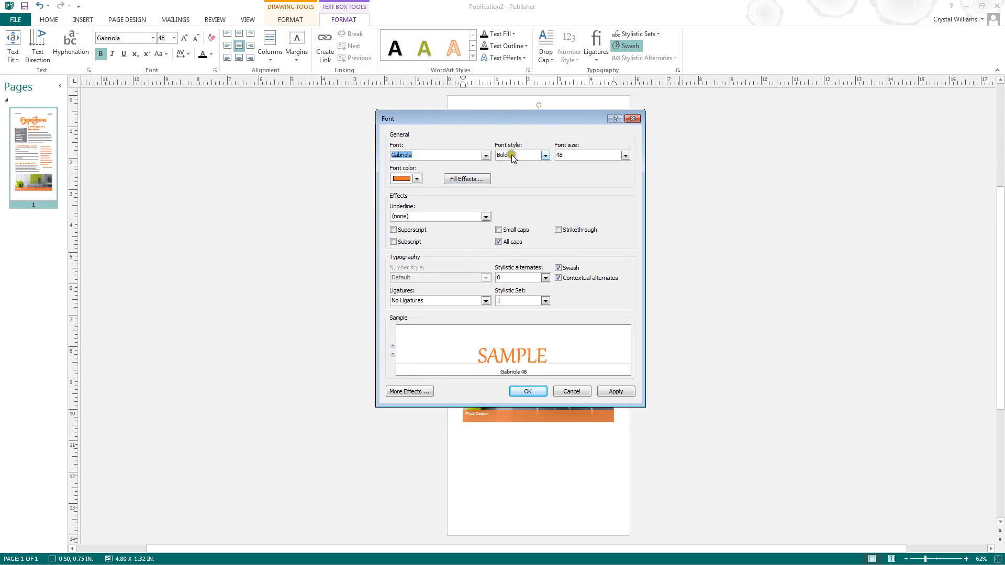
{"action": "left_click", "coordinate": [417, 178]}
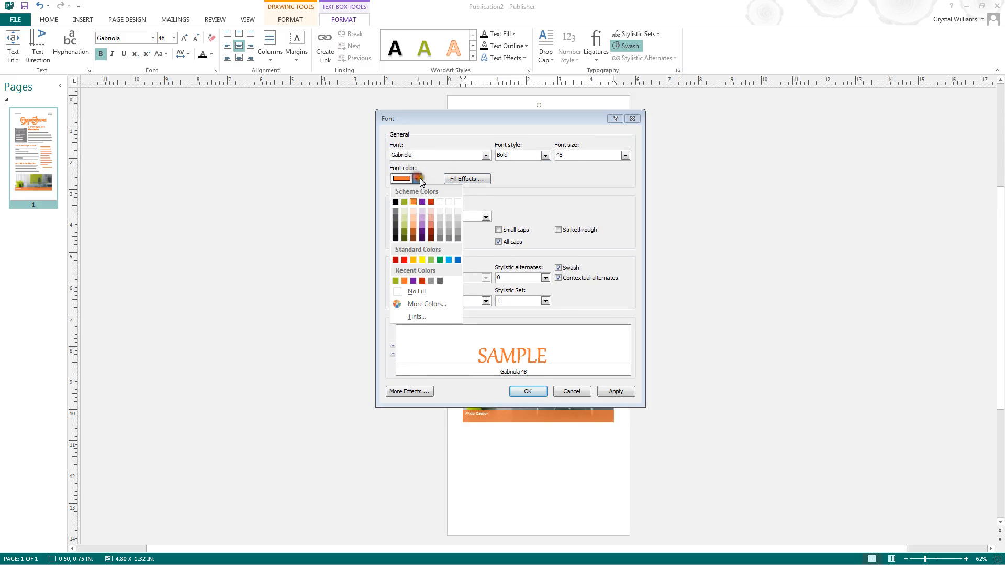
{"action": "left_click", "coordinate": [422, 239]}
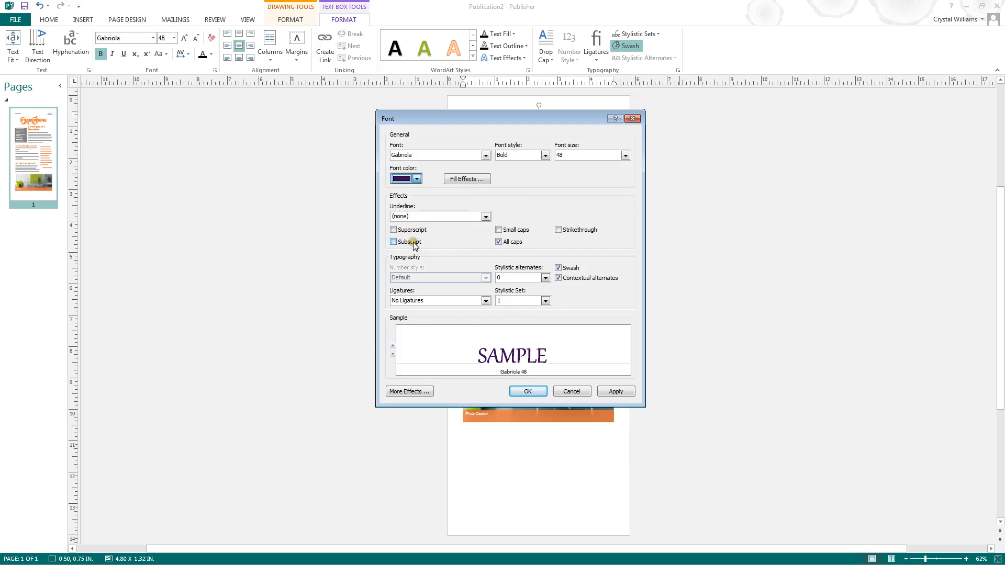
- Try the Subscript and Strikethrough effects, then cancel the Font dialog
{"action": "left_click", "coordinate": [394, 242]}
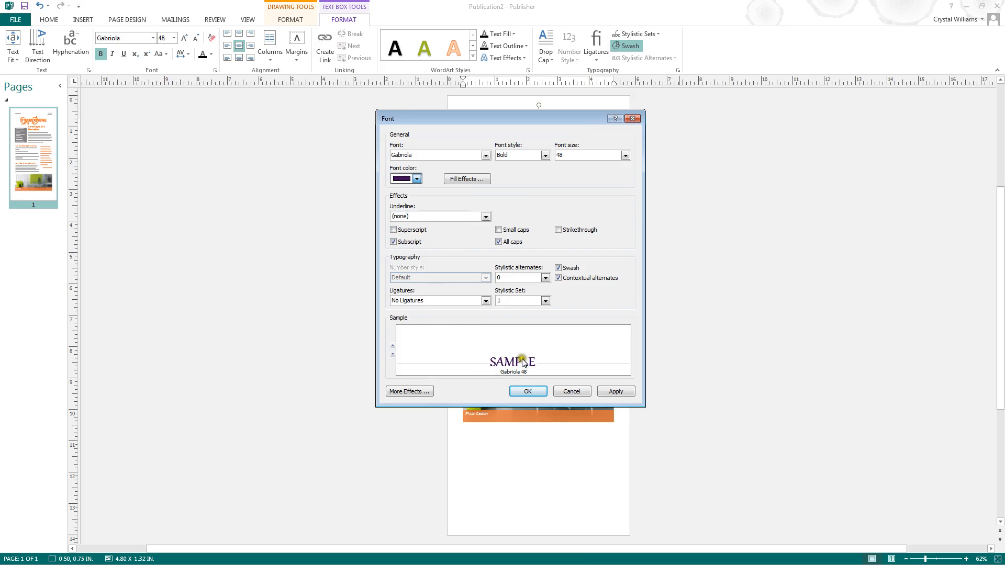
{"action": "left_click", "coordinate": [393, 242]}
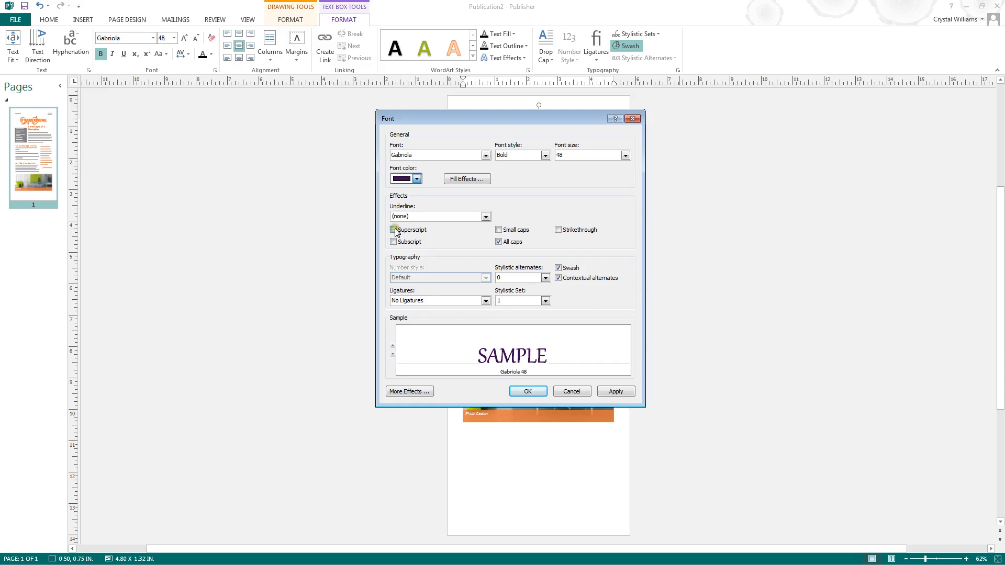
{"action": "left_click", "coordinate": [558, 230]}
{"action": "left_click", "coordinate": [558, 231]}
{"action": "left_click", "coordinate": [560, 392]}
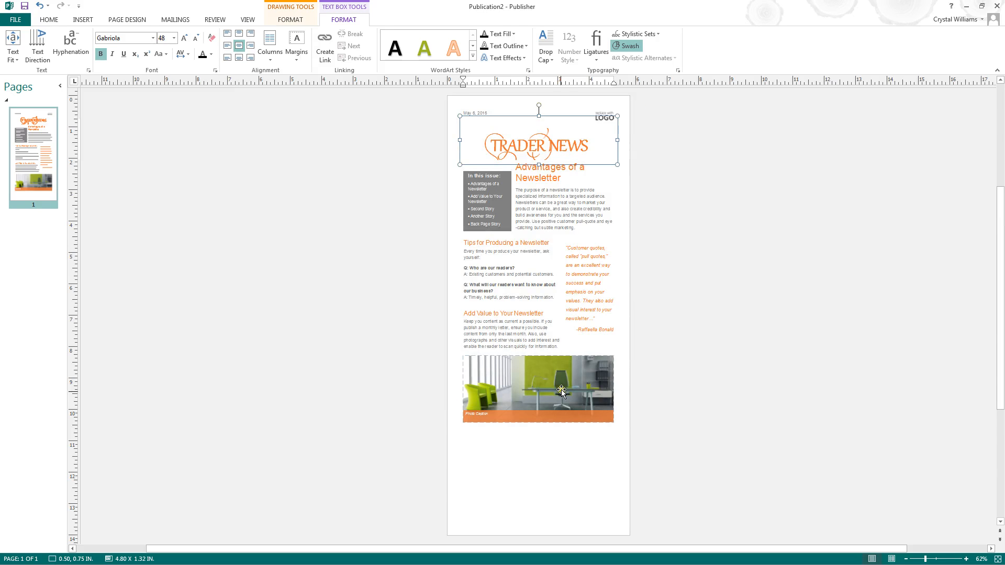
{"action": "left_click", "coordinate": [630, 306]}
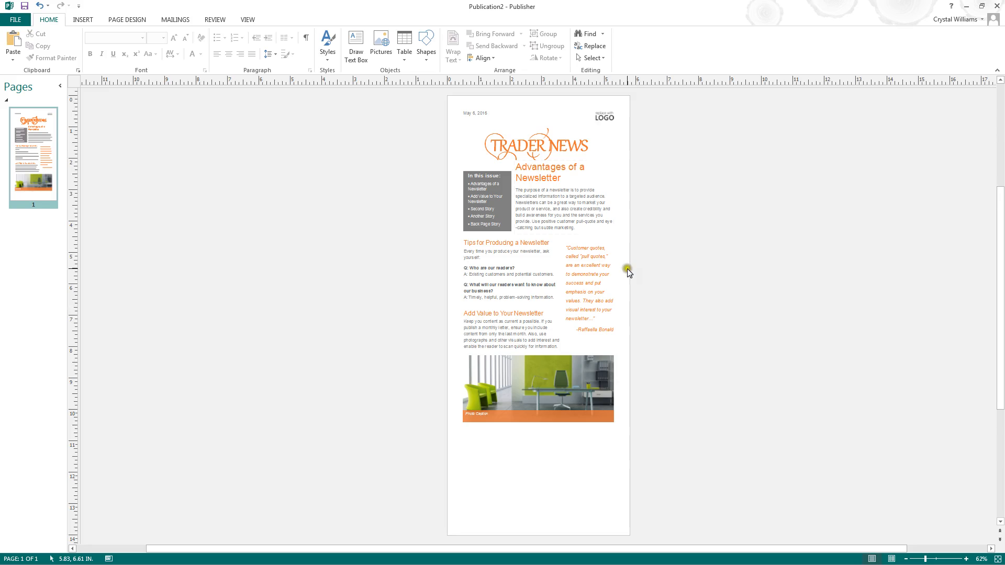
{"action": "left_click", "coordinate": [543, 135]}
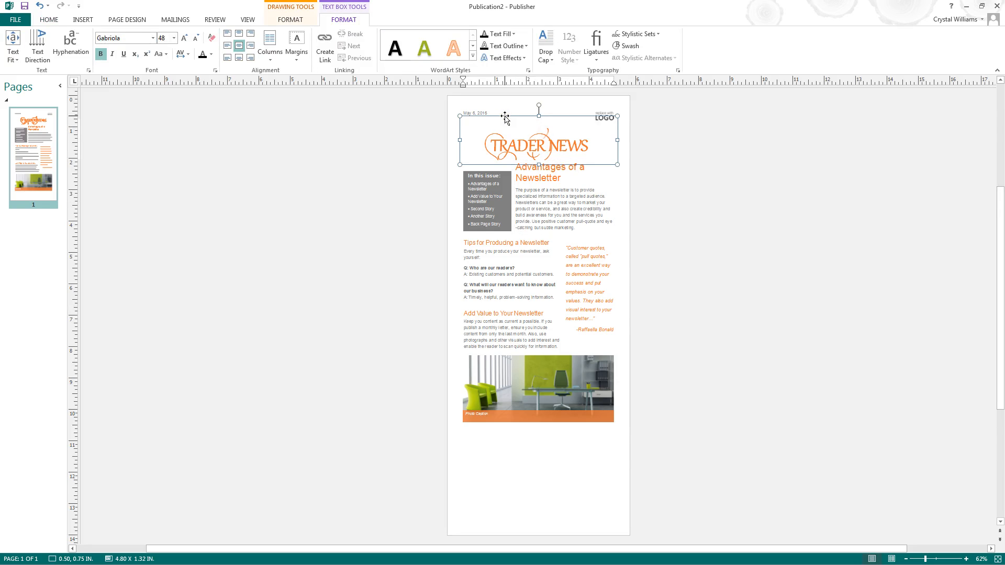
{"action": "left_click_drag", "start_coordinate": [594, 146], "coordinate": [473, 130]}
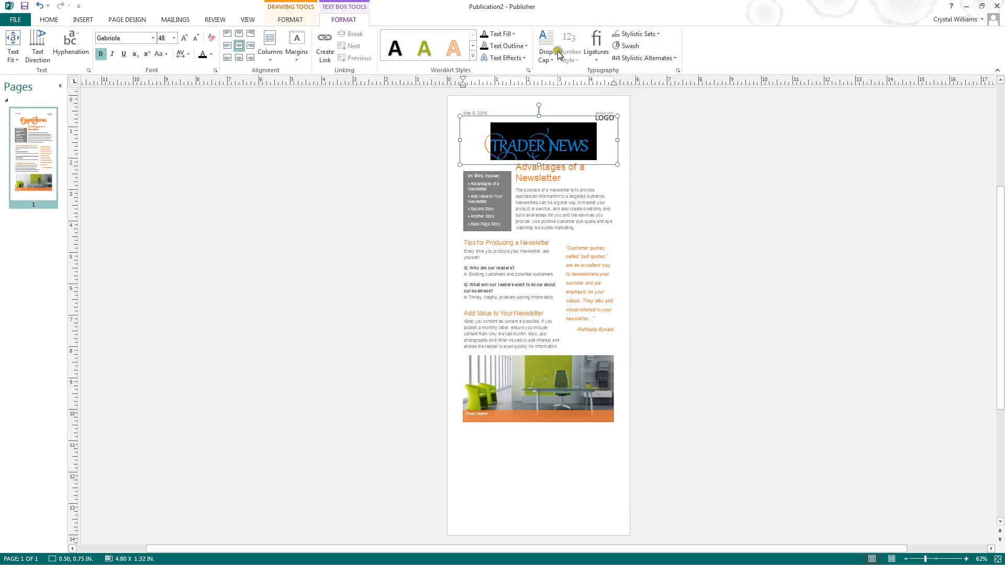
{"action": "left_click", "coordinate": [633, 143]}
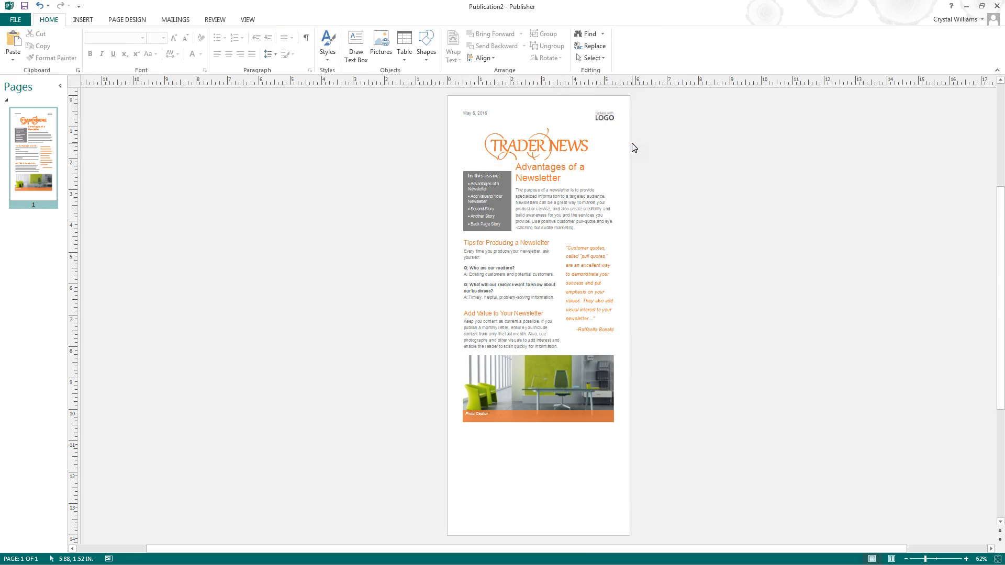